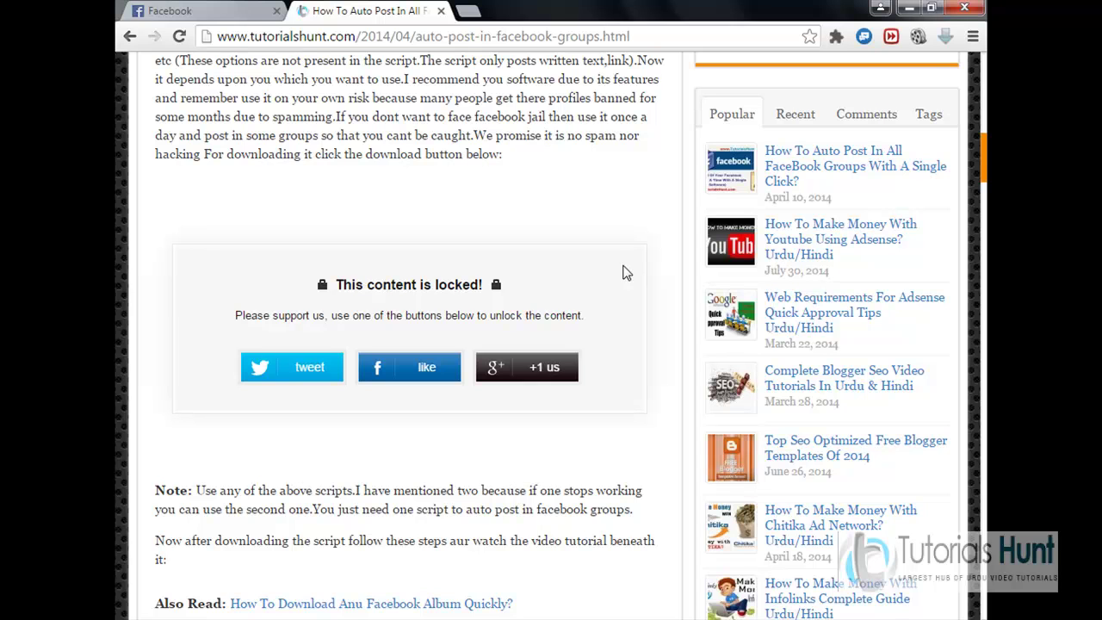
# Reload the article, +1 it, and continue the Google sign-in to unlock the download
pyautogui.click(242, 36)
pyautogui.press('Return')
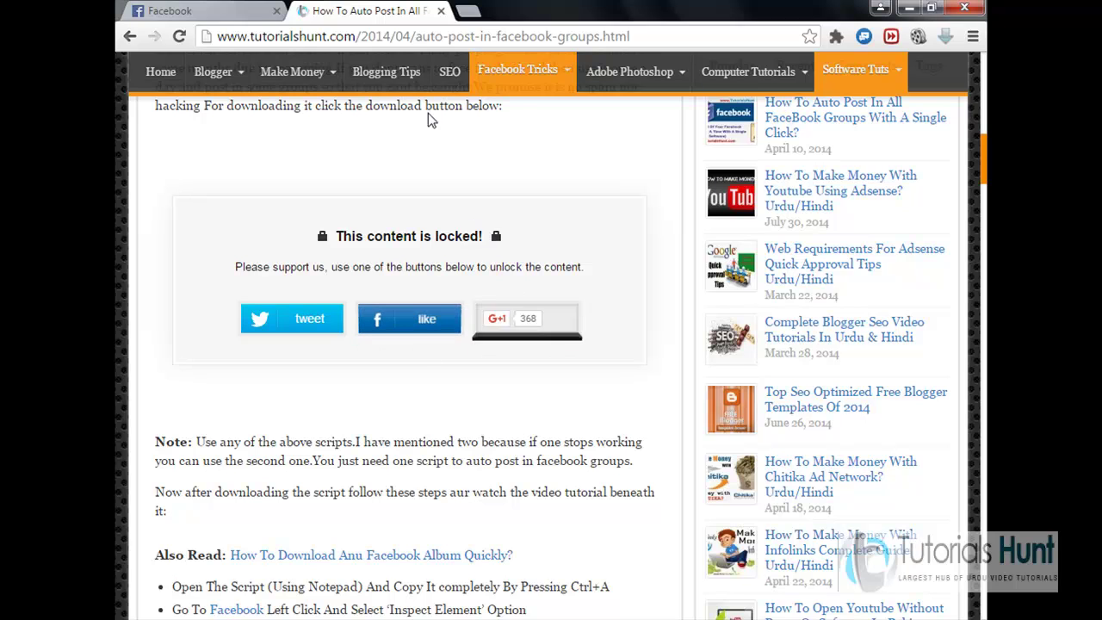
pyautogui.click(504, 315)
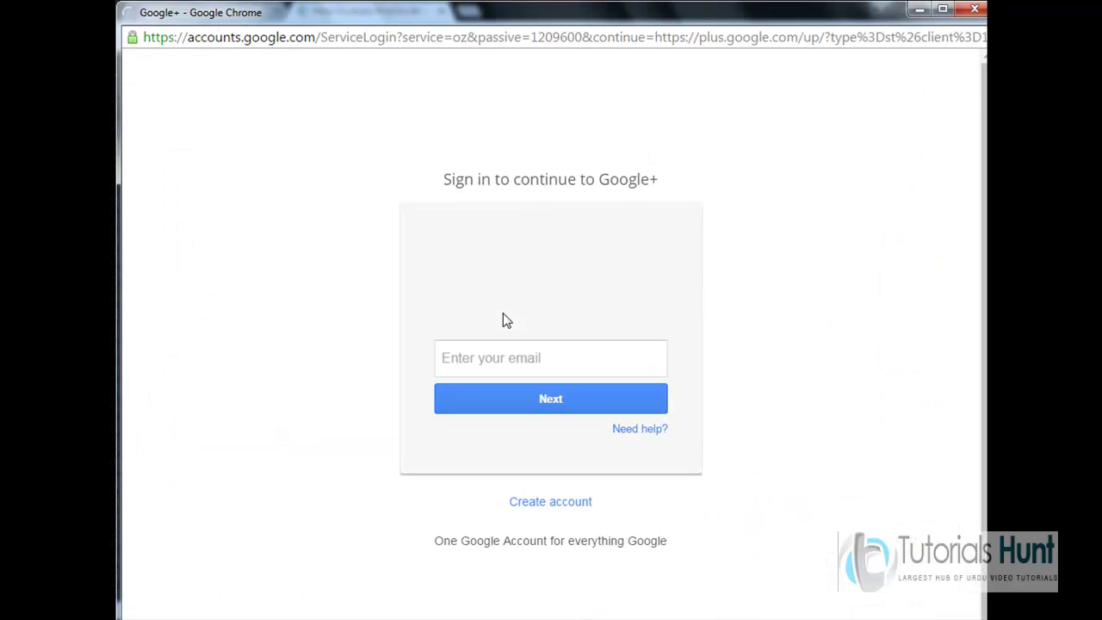
pyautogui.click(523, 406)
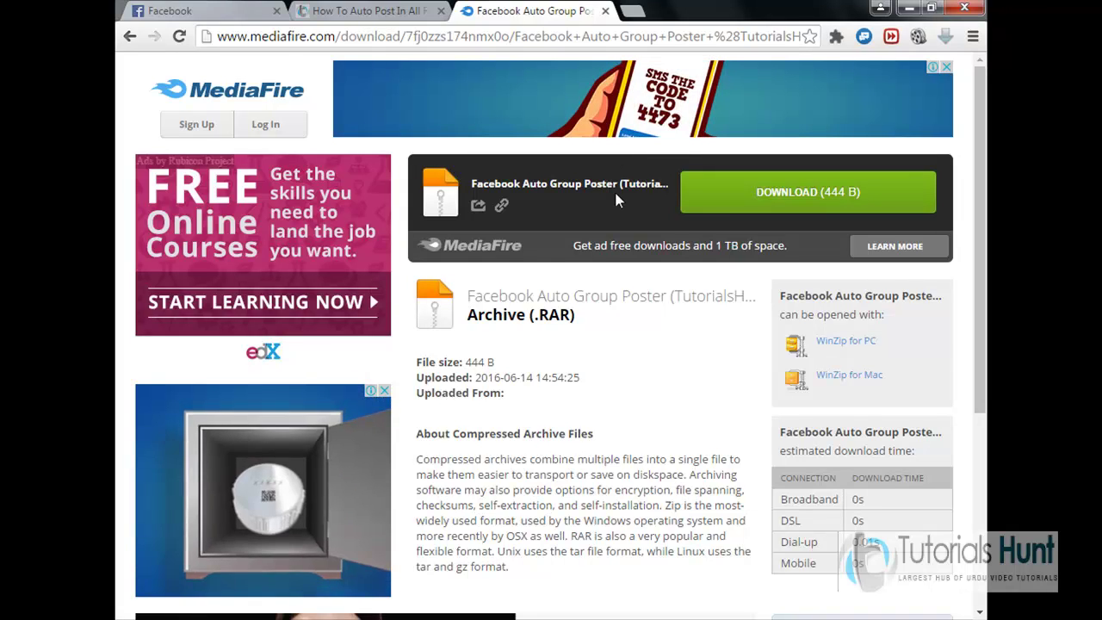
# Download the Facebook Auto Group Poster archive from MediaFire through IDM and open it in WinRAR
pyautogui.click(370, 10)
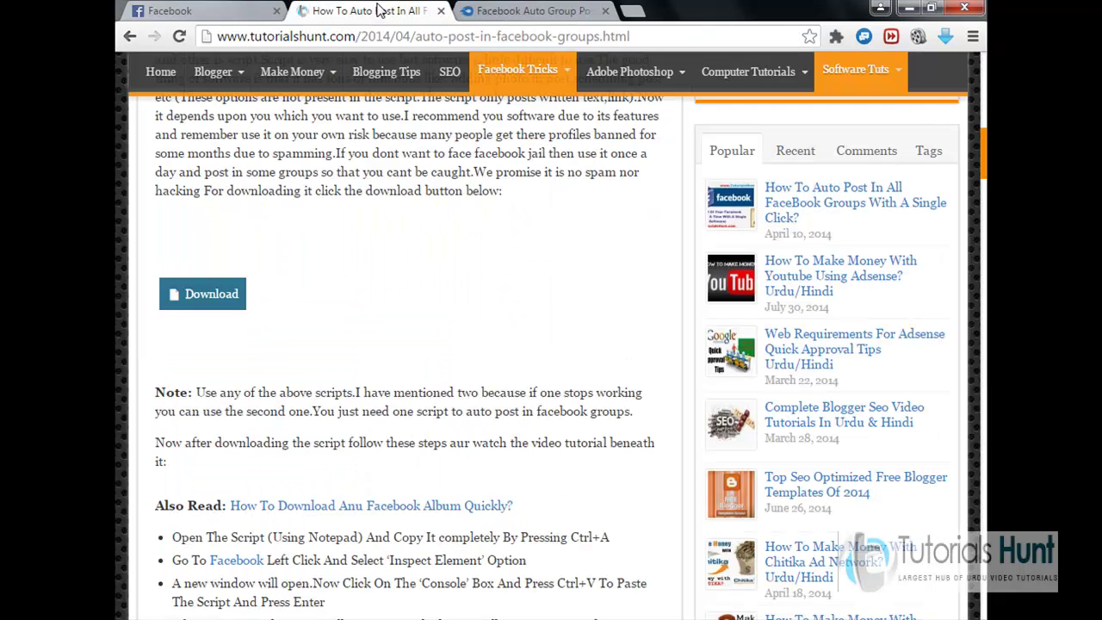
pyautogui.click(472, 11)
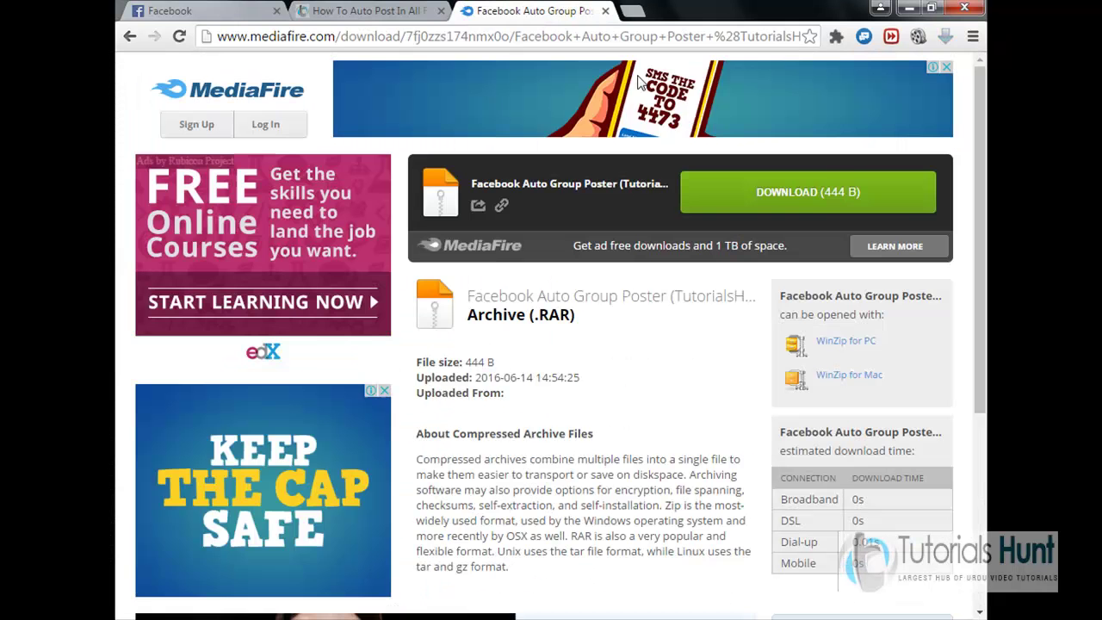
pyautogui.click(813, 206)
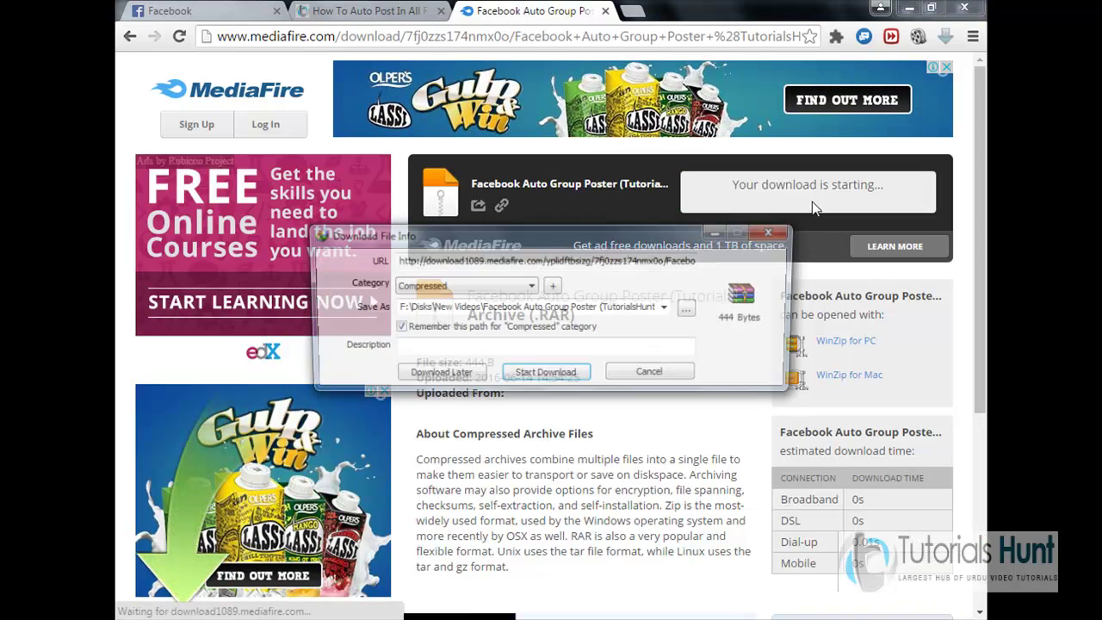
pyautogui.click(588, 376)
pyautogui.click(404, 373)
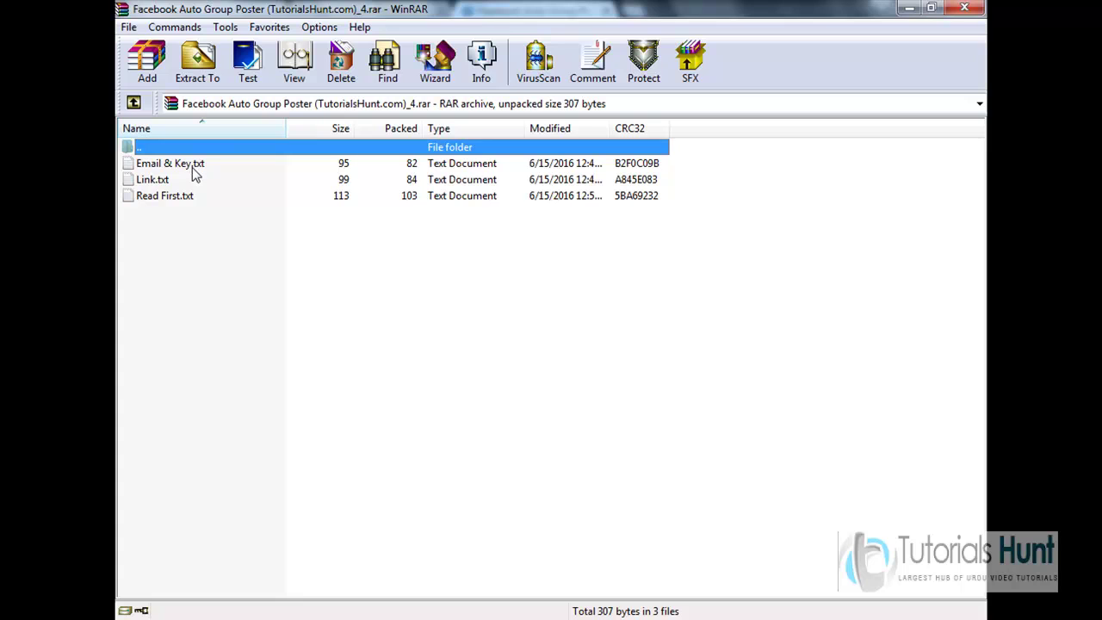
# Copy the extension link from Link.txt and load it in a new Chrome tab
pyautogui.doubleClick(197, 179)
pyautogui.hotkey('ctrl', 'a')
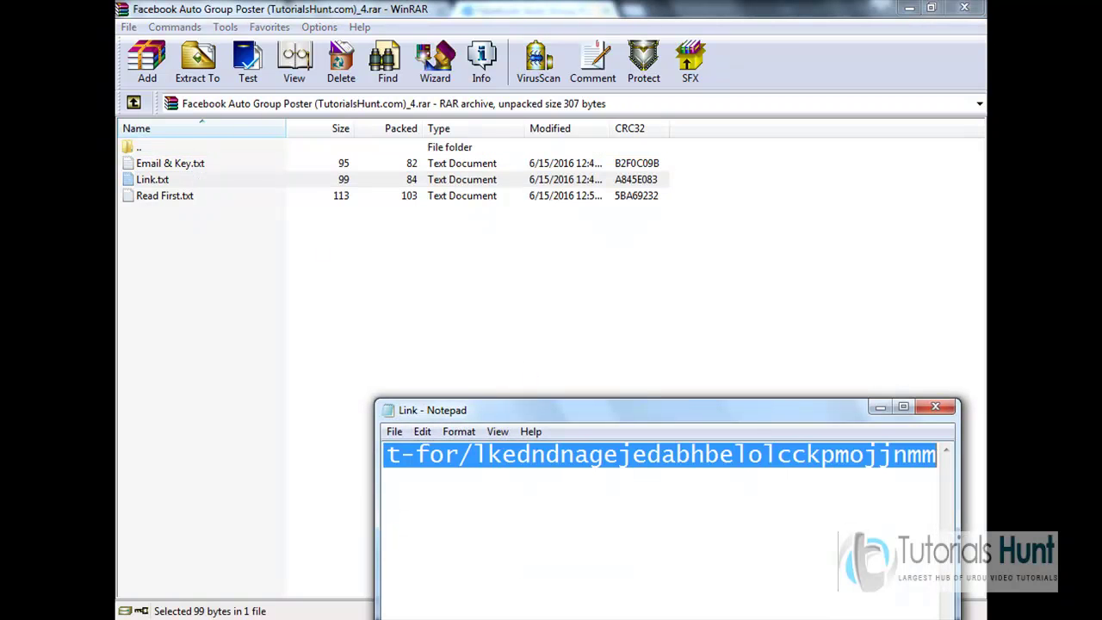
pyautogui.hotkey('alt', 'Tab')
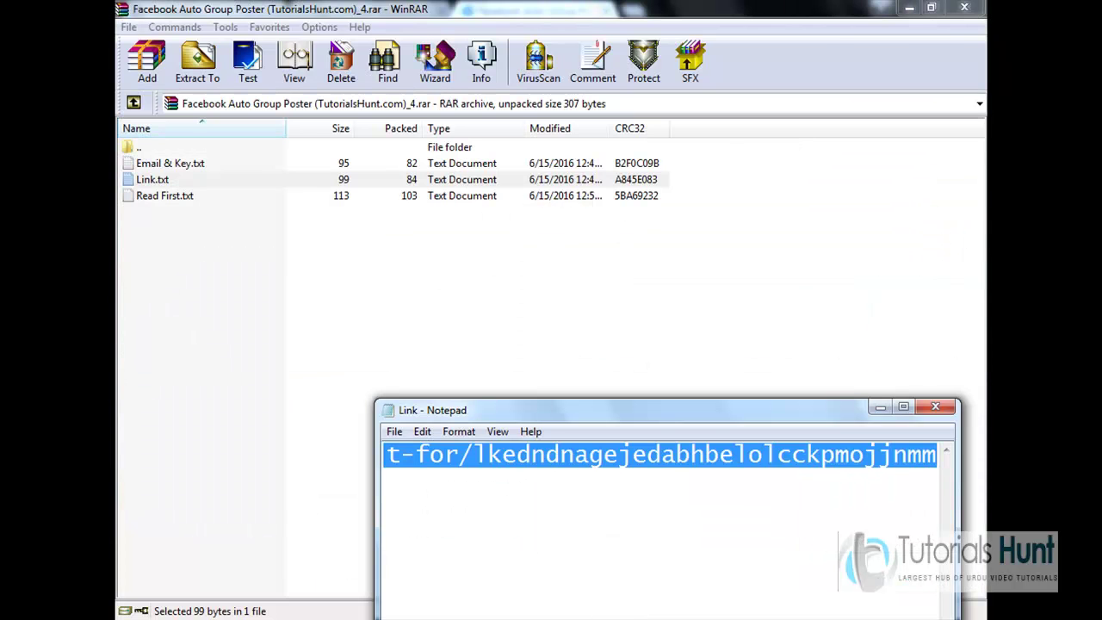
pyautogui.hotkey('alt', 'Tab')
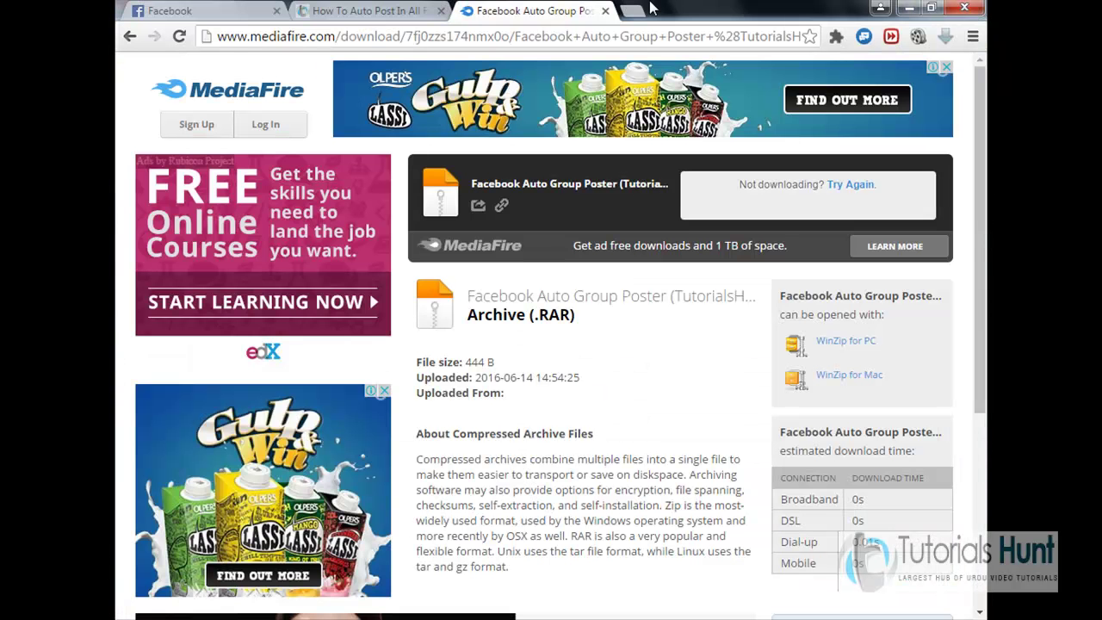
pyautogui.hotkey('ctrl', 't')
pyautogui.rightClick(662, 40)
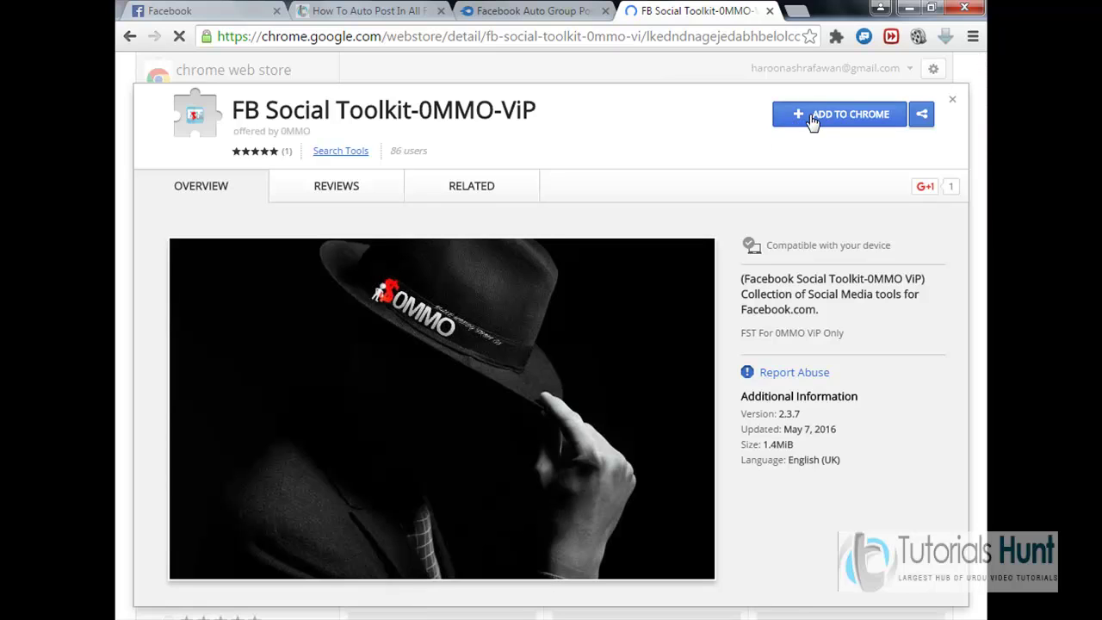
# Install FB Social Toolkit-0MMO-ViP from the Web Store and confirm Add extension
pyautogui.click(806, 122)
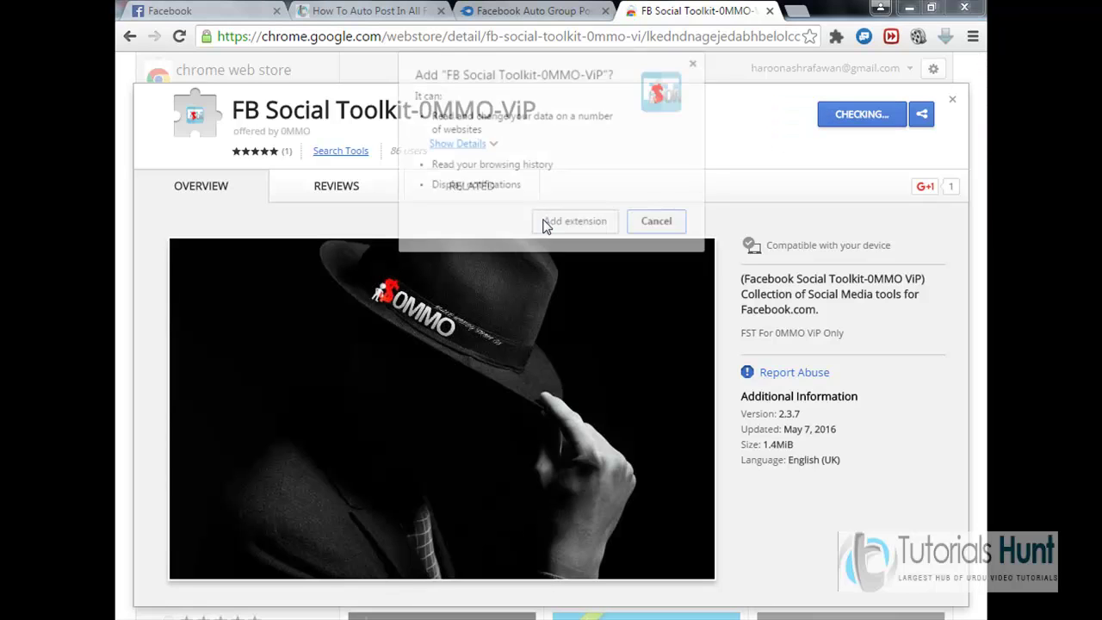
pyautogui.click(542, 225)
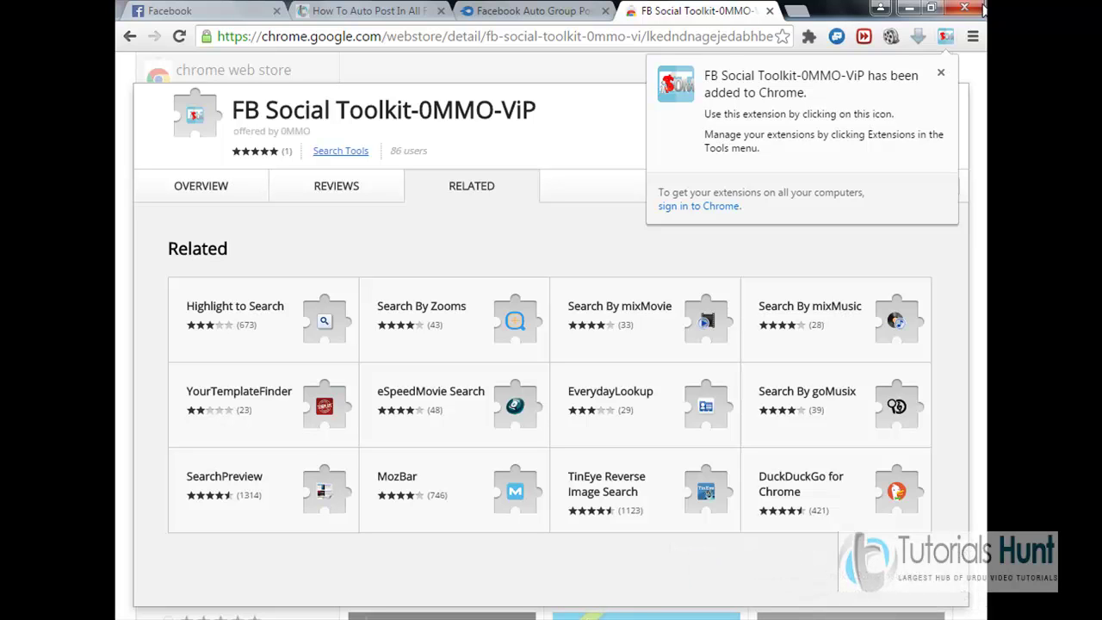
# Close the Web Store and MediaFire tabs, then launch the toolkit's Group Posting Tool 1 on Facebook
pyautogui.click(769, 11)
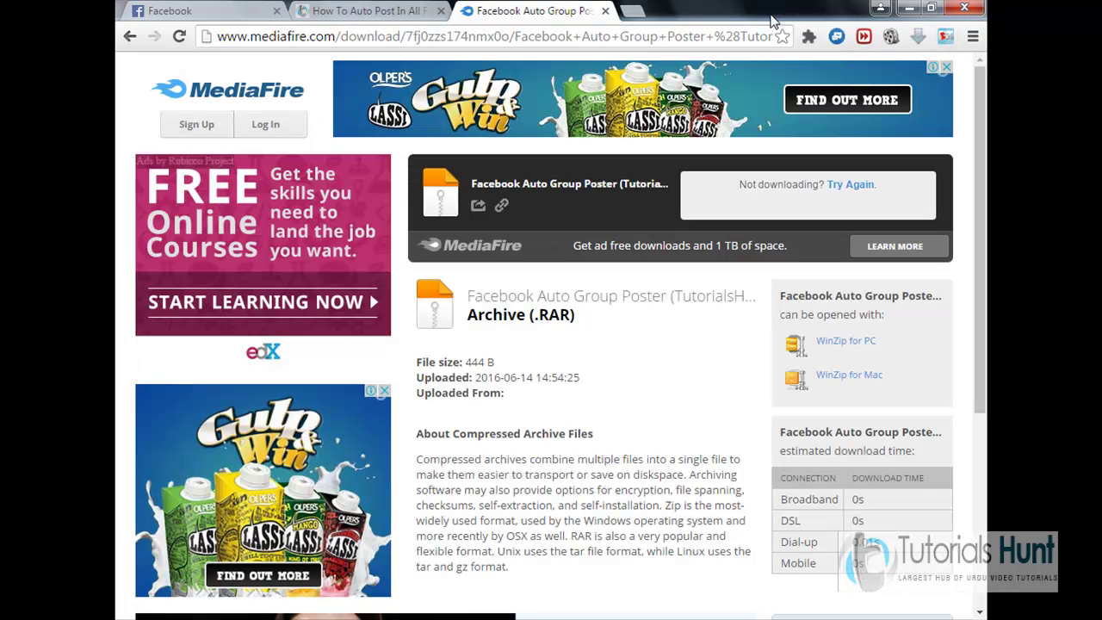
pyautogui.click(606, 11)
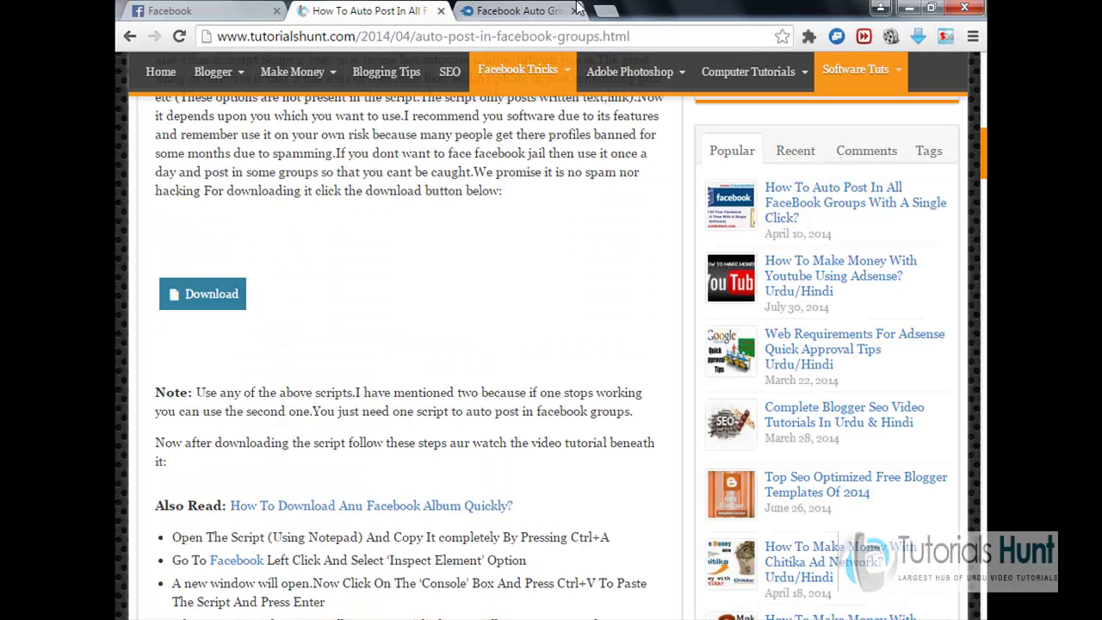
pyautogui.click(228, 13)
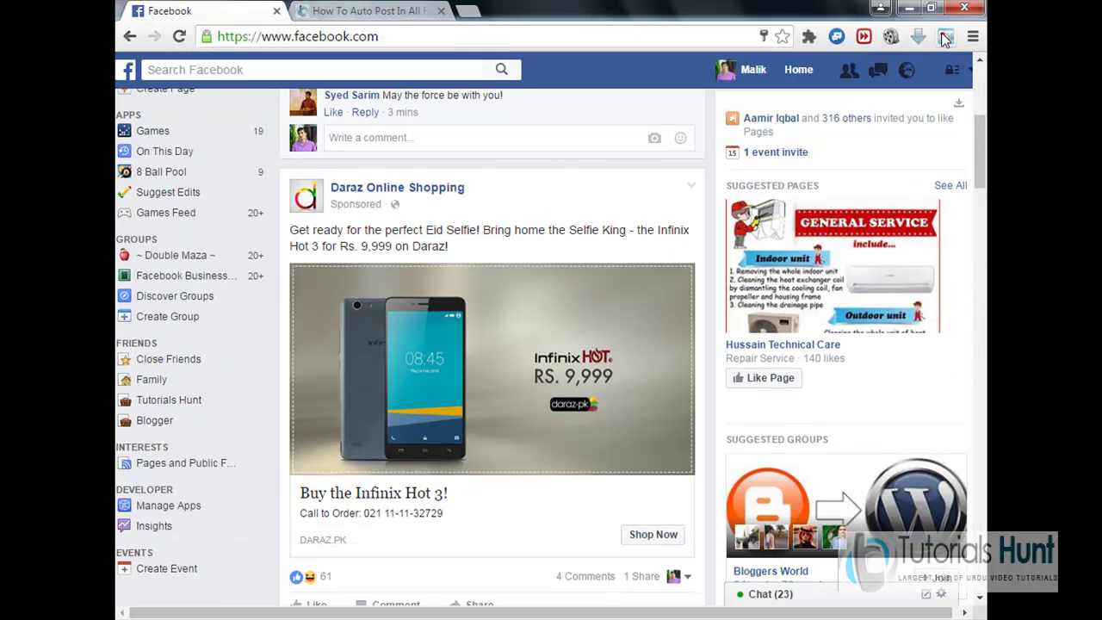
pyautogui.scroll(-5, 912, 69)
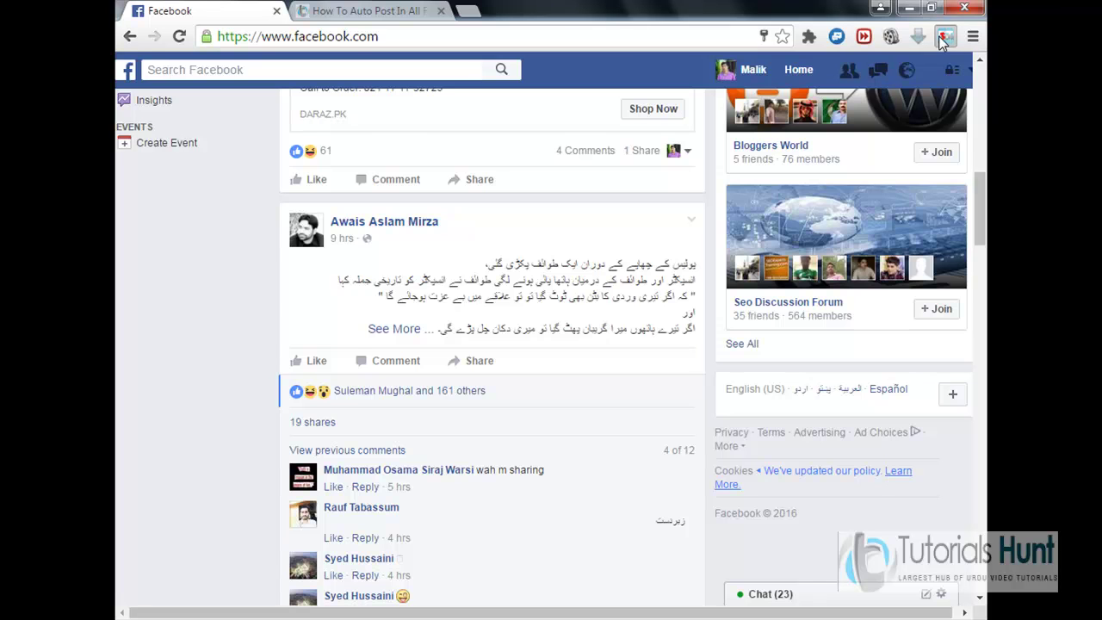
pyautogui.click(944, 36)
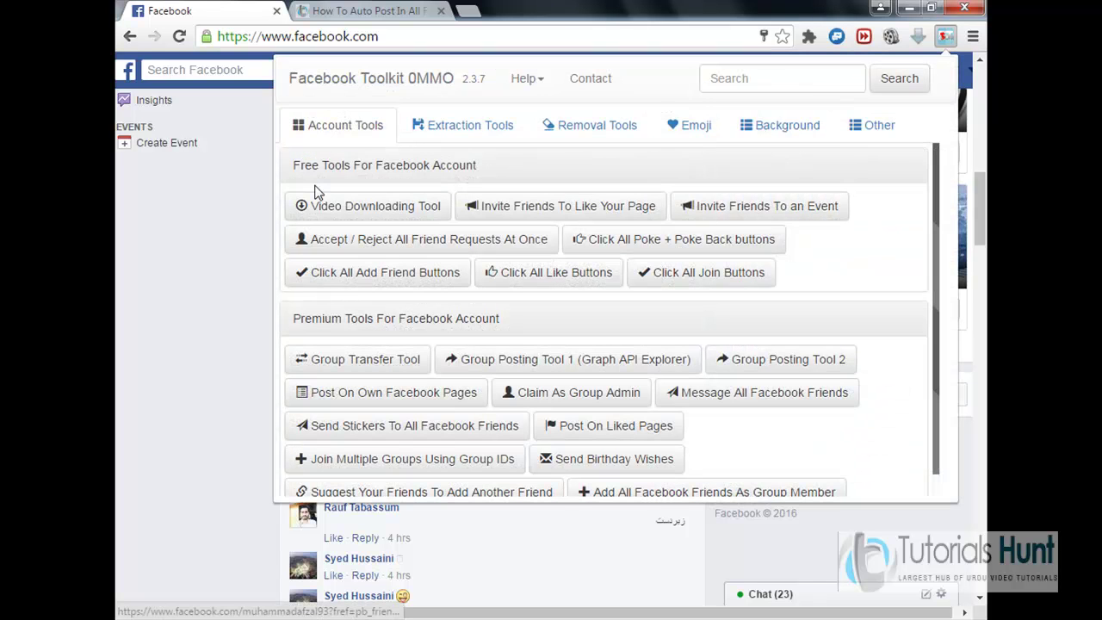
pyautogui.scroll(-1, 415, 179)
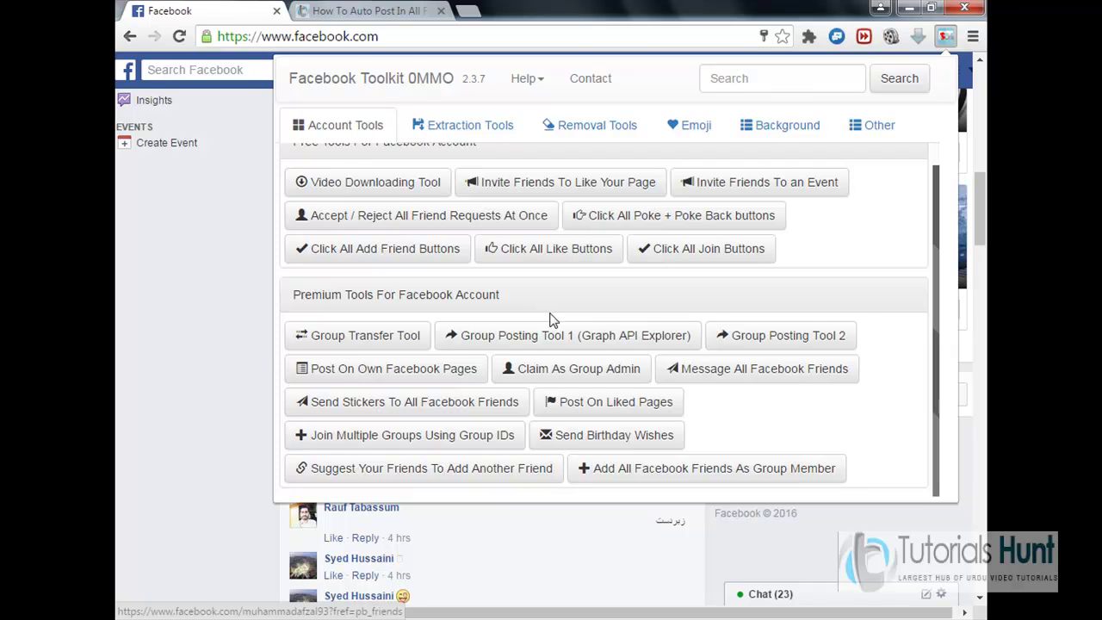
pyautogui.click(594, 341)
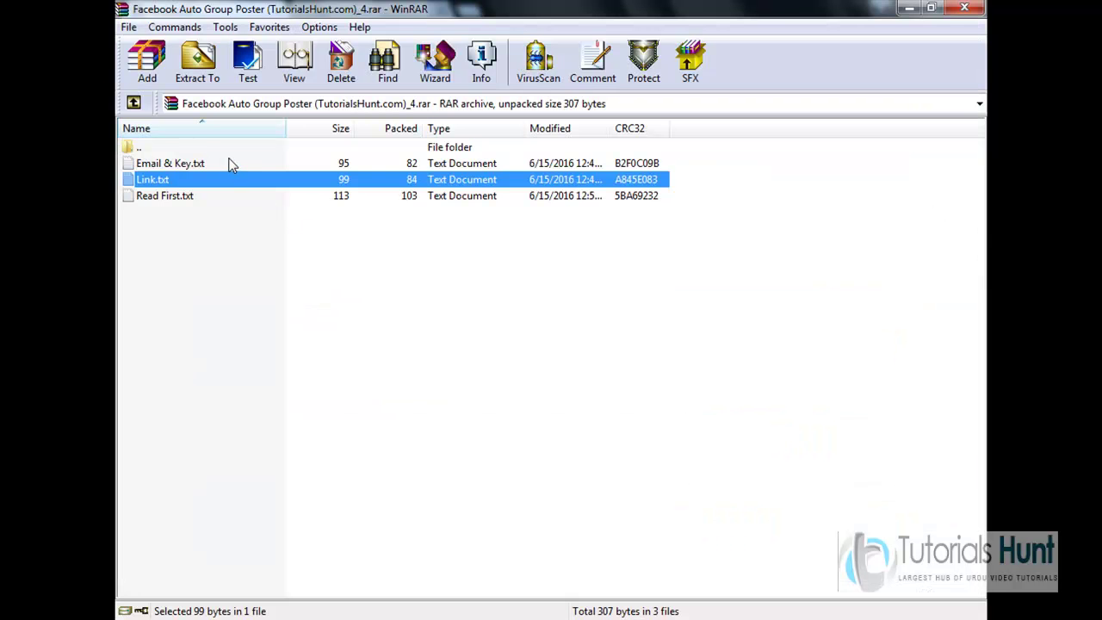
# Open Email & Key.txt in Notepad and select the login e-mail address
pyautogui.doubleClick(181, 164)
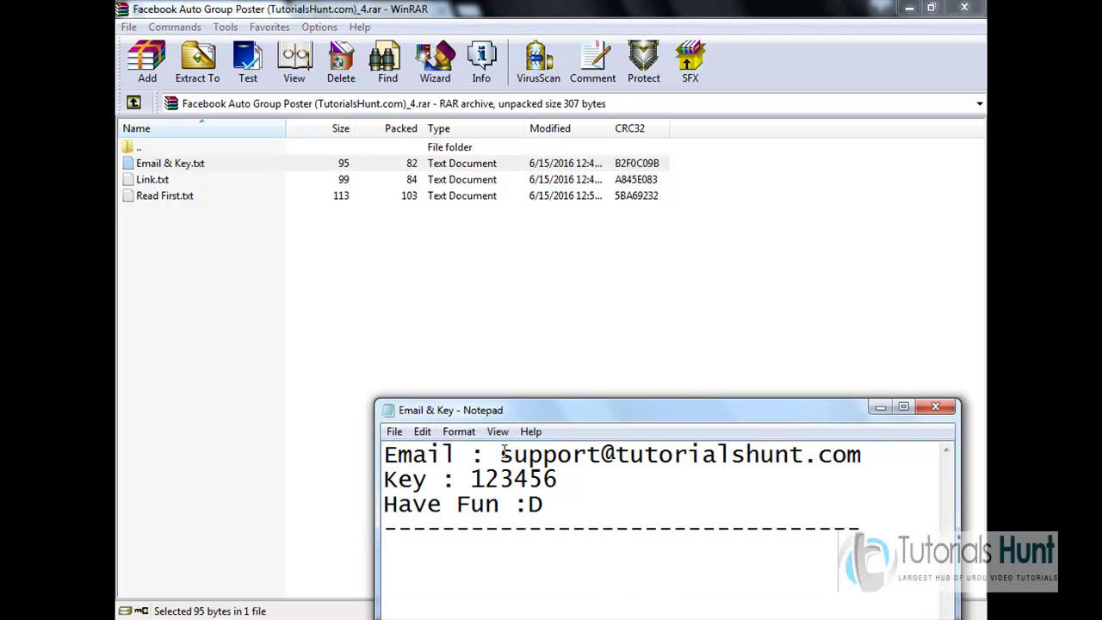
pyautogui.moveTo(500, 454); pyautogui.dragTo(645, 456)
pyautogui.click(865, 455)
pyautogui.click(523, 460)
pyautogui.hotkey('shift', 'Right')
pyautogui.hotkey('shift', 'Right')
pyautogui.hotkey('shift', 'Right')
pyautogui.hotkey('shift', 'Right')
pyautogui.hotkey('shift', 'Right')
pyautogui.hotkey('shift', 'Right')
pyautogui.hotkey('shift', 'Right')
pyautogui.hotkey('shift', 'Right')
pyautogui.hotkey('shift', 'Right')
pyautogui.hotkey('shift', 'Right')
pyautogui.hotkey('shift', 'Right')
pyautogui.hotkey('shift', 'Right')
pyautogui.hotkey('shift', 'Right')
pyautogui.hotkey('shift', 'Right')
pyautogui.hotkey('shift', 'Right')
pyautogui.hotkey('shift', 'Right')
pyautogui.hotkey('shift', 'Right')
pyautogui.hotkey('shift', 'Right')
pyautogui.hotkey('shift', 'Right')
pyautogui.hotkey('shift', 'Right')
pyautogui.hotkey('shift', 'Right')
pyautogui.hotkey('shift', 'Right')
pyautogui.hotkey('shift', 'Right')
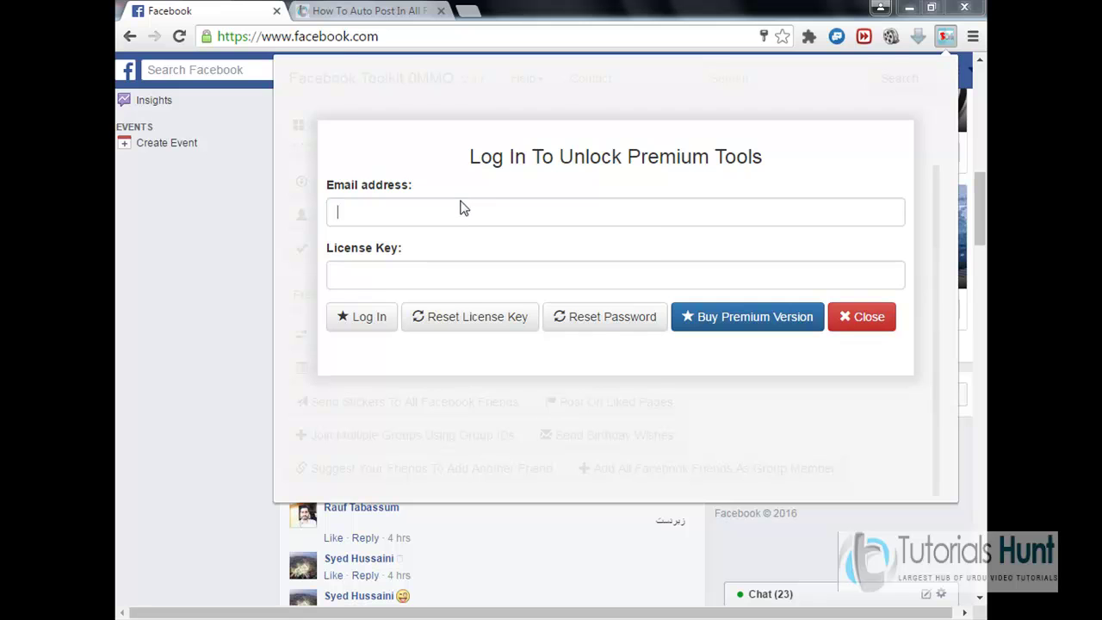
# Paste the e-mail, enter the licence key, and log in to unlock the premium tools
pyautogui.rightClick(462, 206)
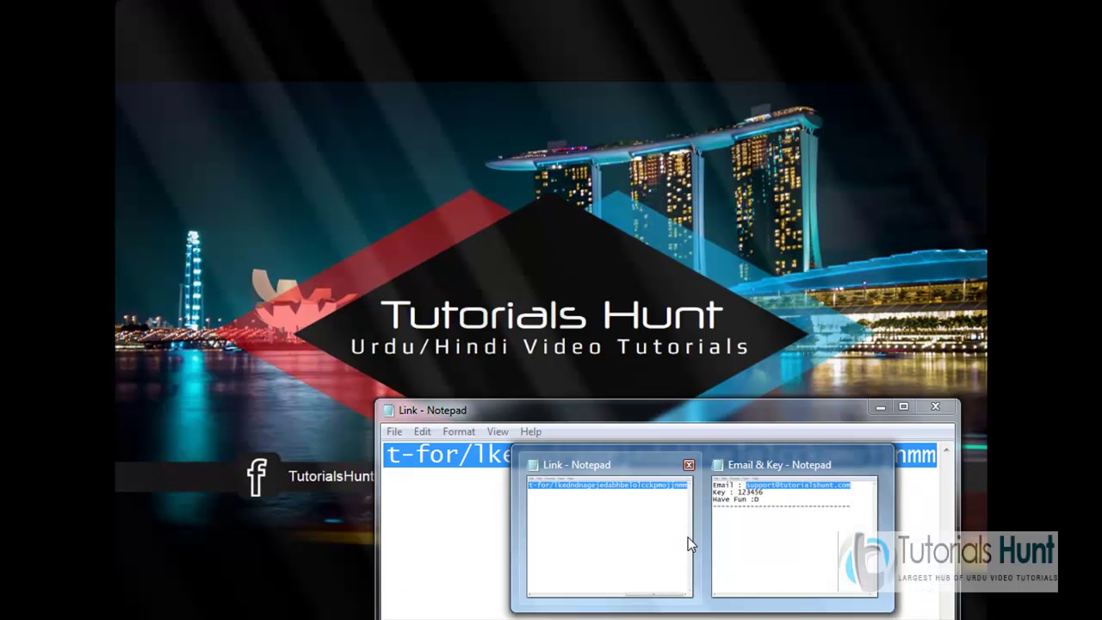
pyautogui.moveTo(757, 529)
pyautogui.click(453, 277)
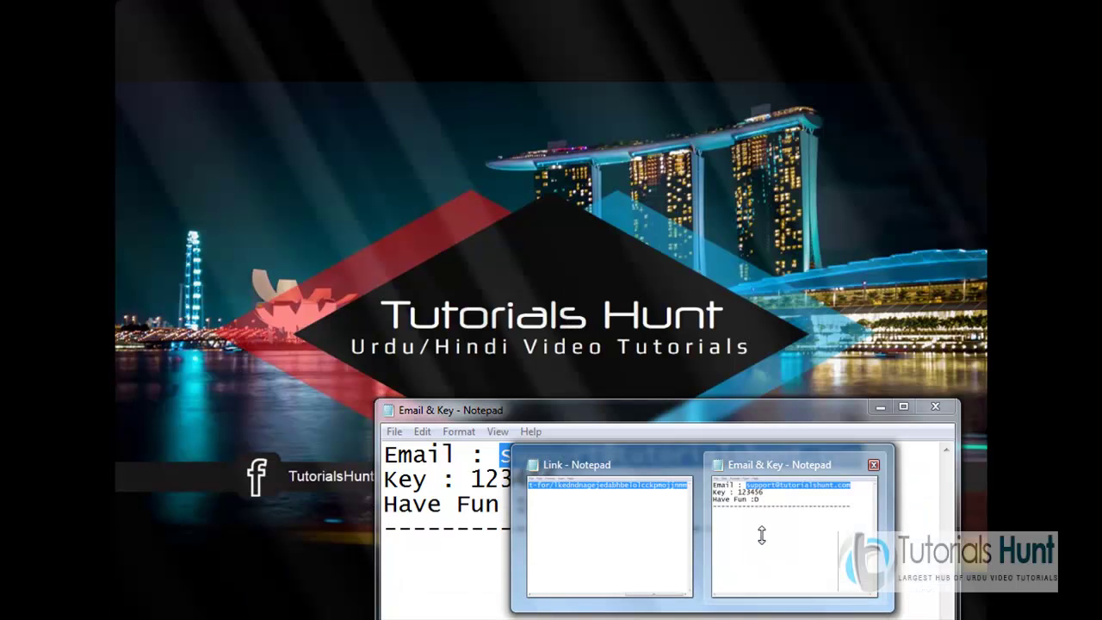
pyautogui.click(762, 535)
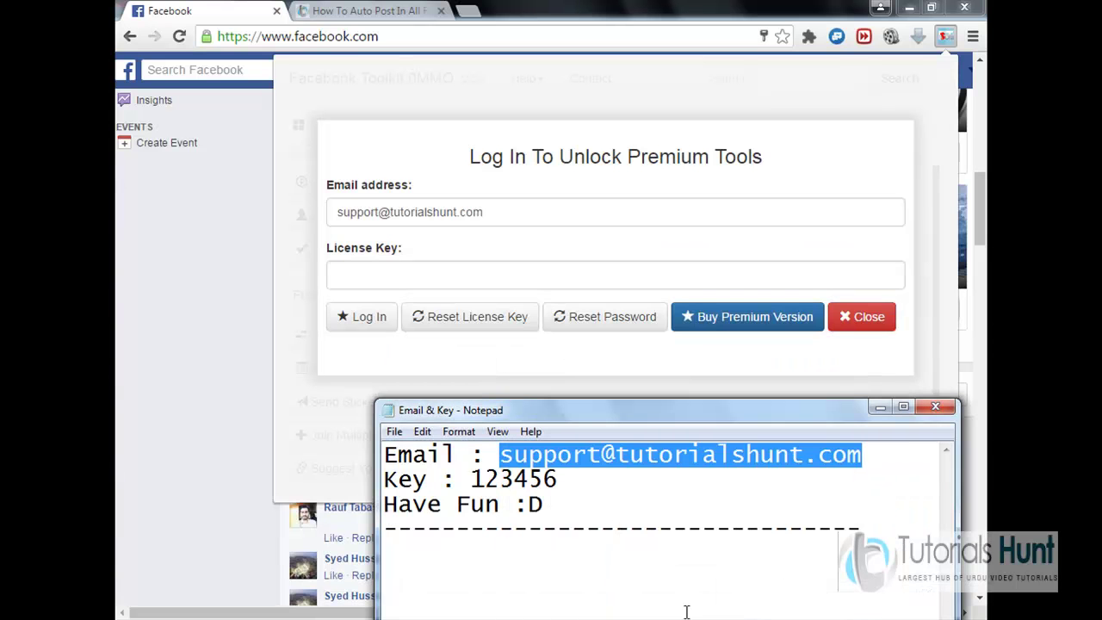
pyautogui.click(527, 276)
pyautogui.write('12')
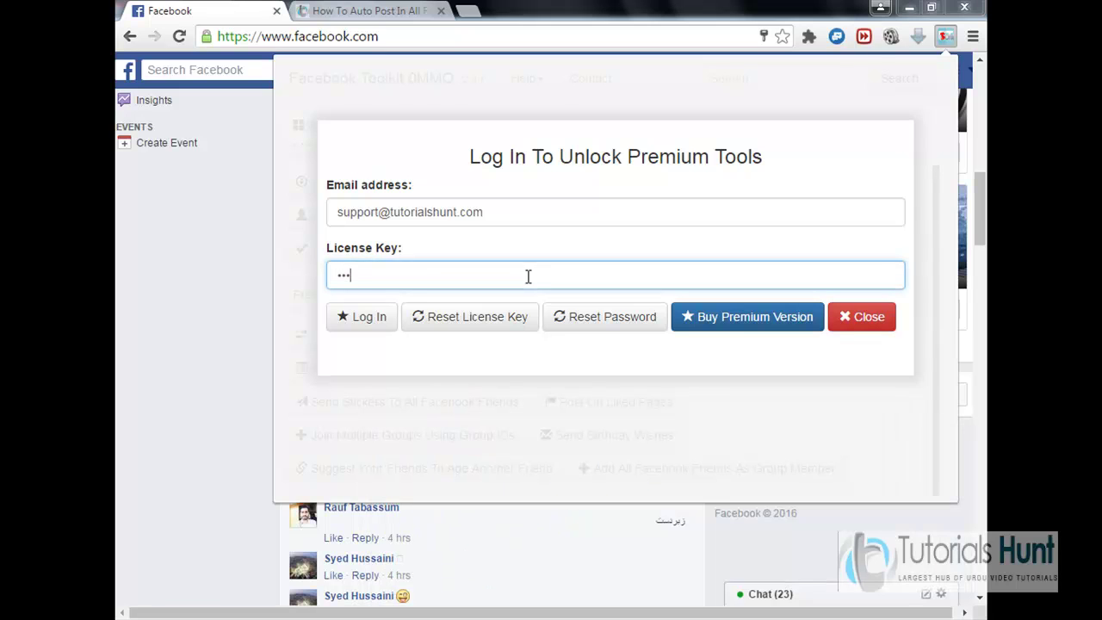
pyautogui.write('6')
pyautogui.click(376, 324)
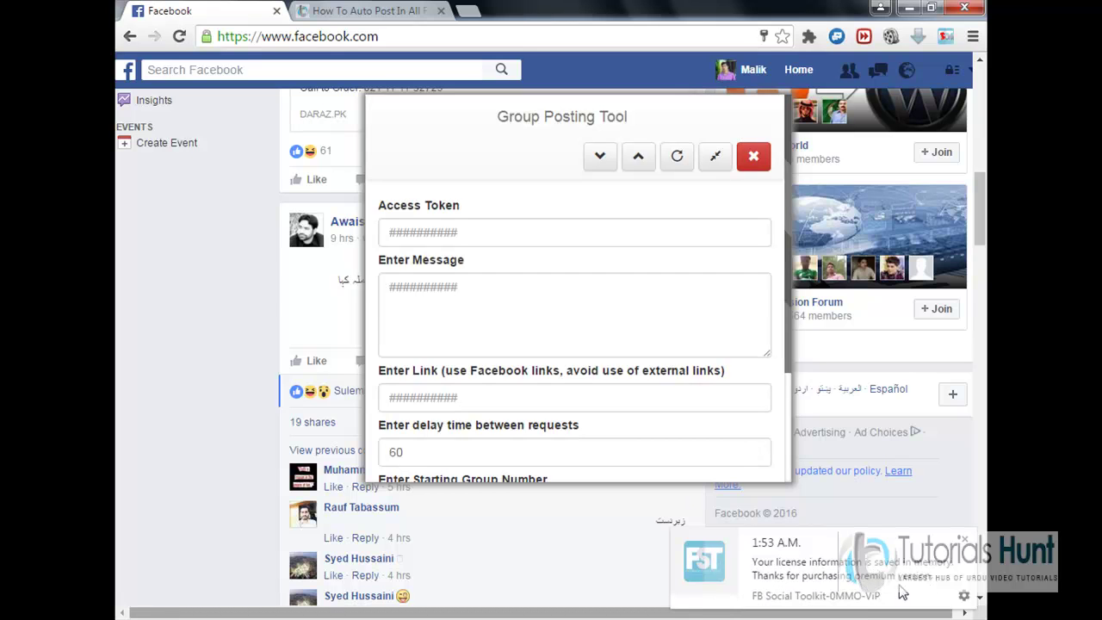
# Dismiss the licence notification and close the Group Posting Tool panel
pyautogui.click(965, 540)
pyautogui.click(465, 232)
pyautogui.scroll(-2, 465, 237)
pyautogui.scroll(3, 465, 236)
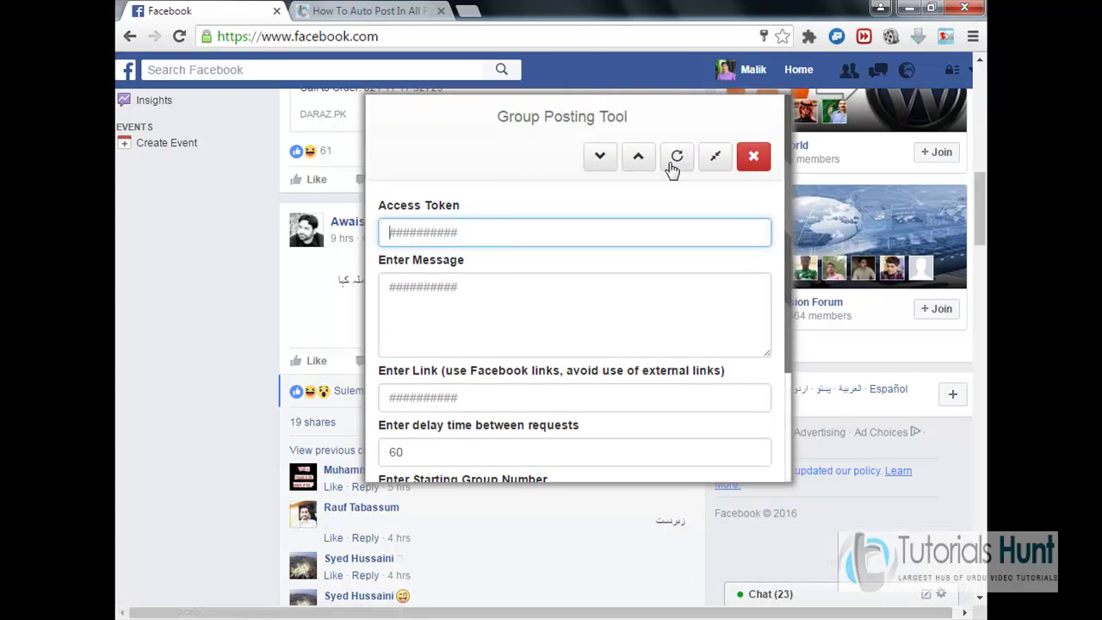
pyautogui.click(762, 170)
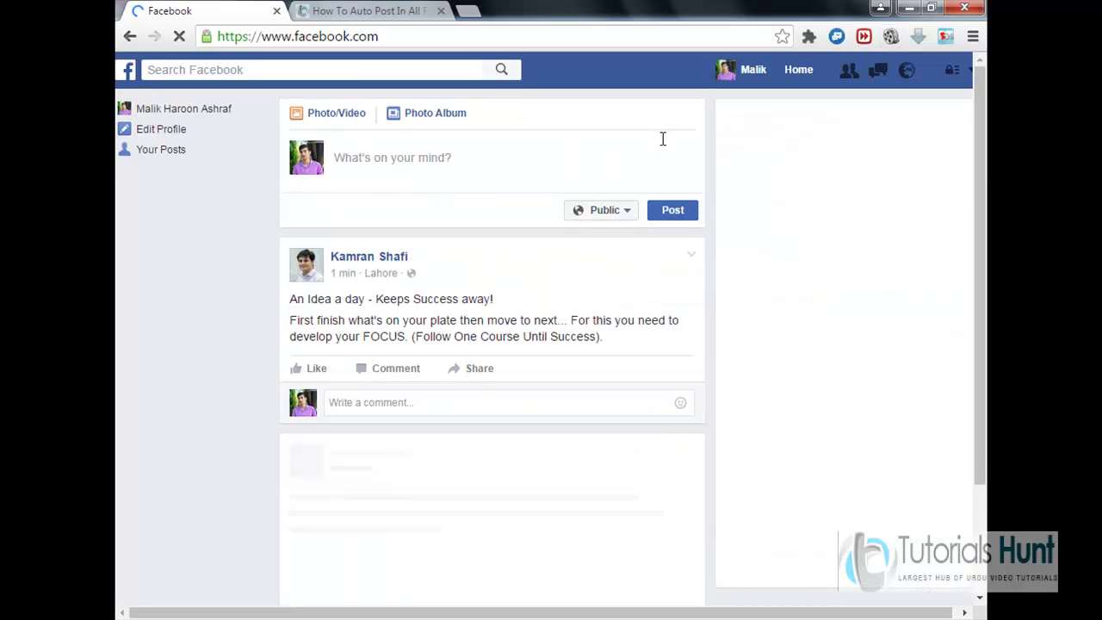
# Reopen Group Posting Tool 1, focus its Access Token field, and start a blank new tab
pyautogui.scroll(-2, 663, 145)
pyautogui.scroll(-7, 662, 259)
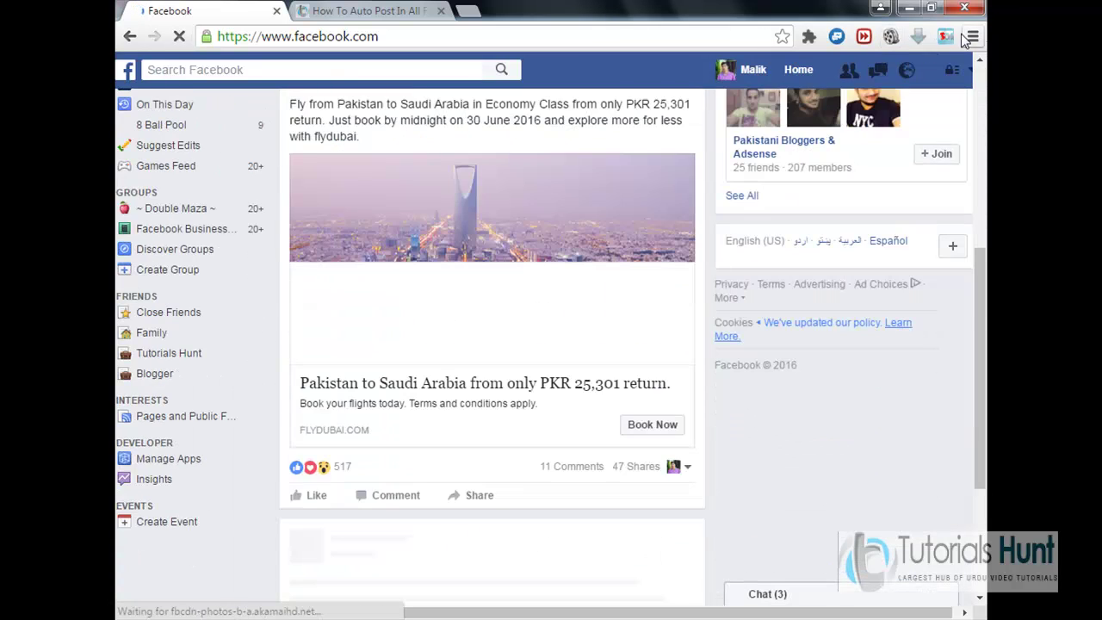
pyautogui.click(952, 39)
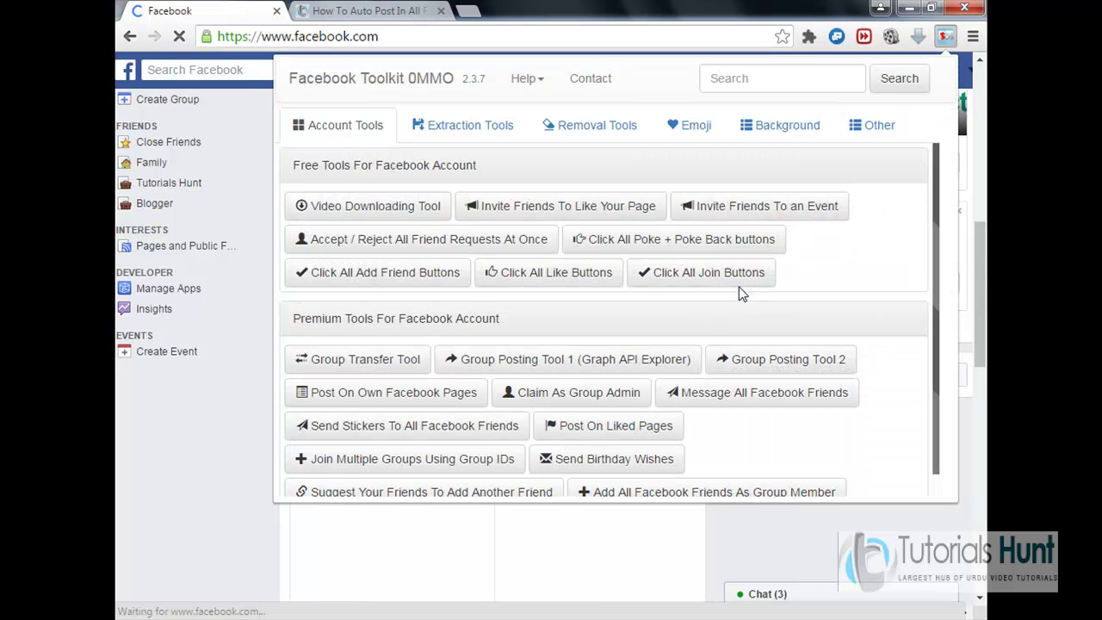
pyautogui.scroll(-1, 454, 362)
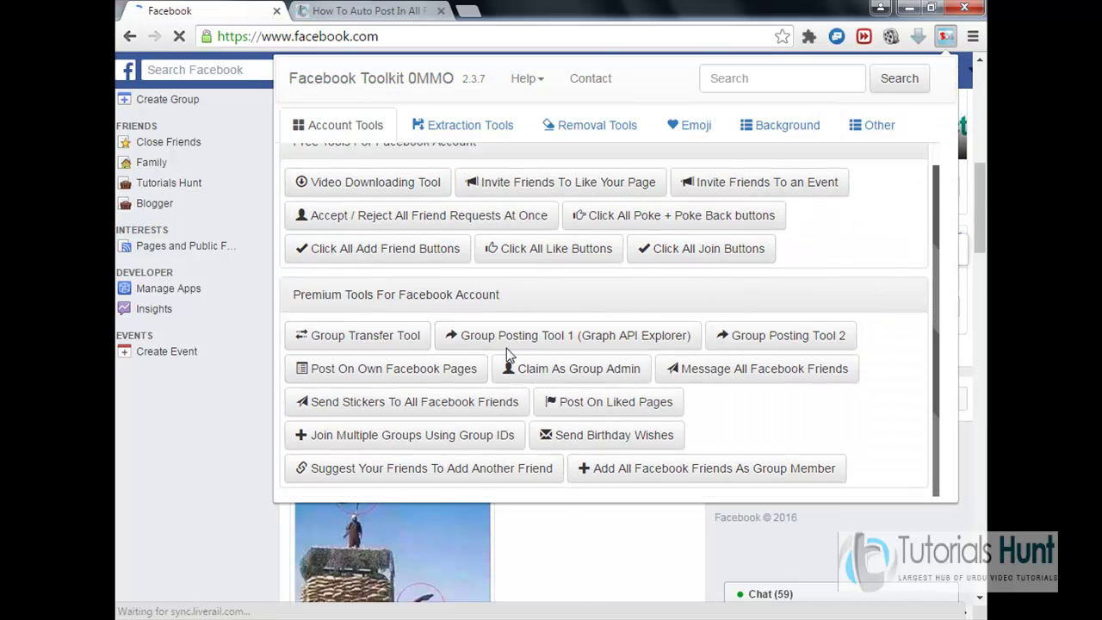
pyautogui.click(511, 340)
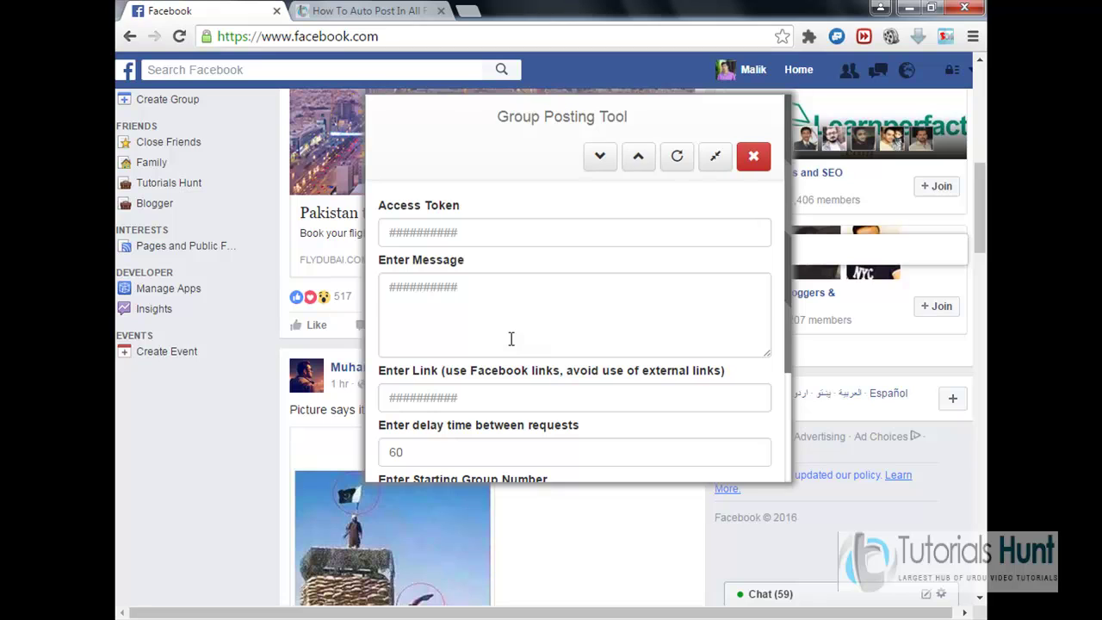
pyautogui.click(487, 231)
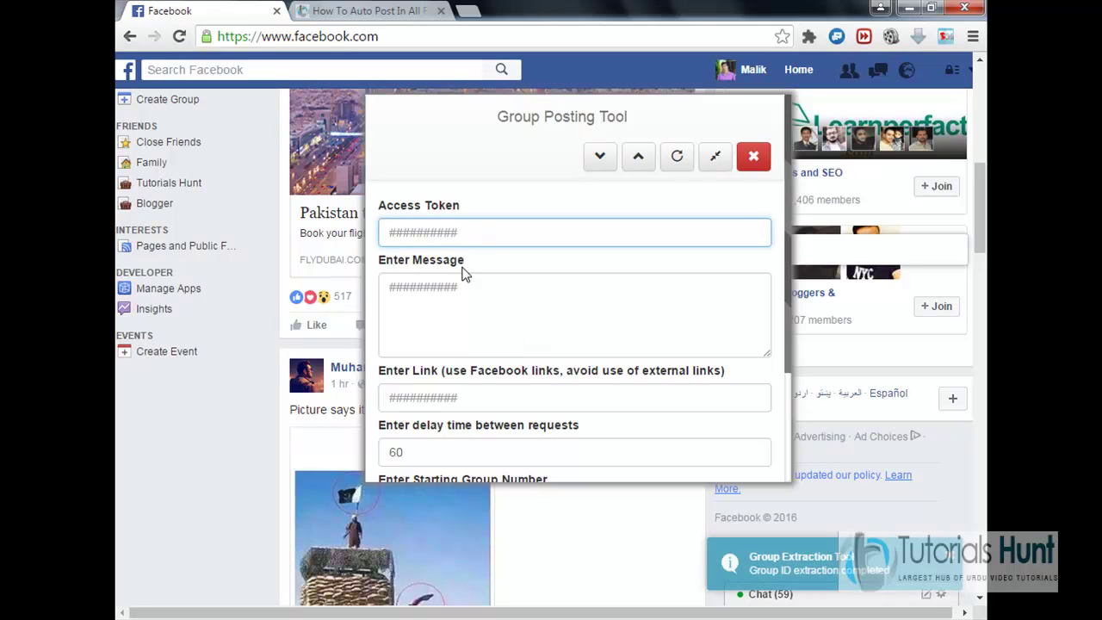
pyautogui.scroll(-1, 459, 270)
pyautogui.click(467, 11)
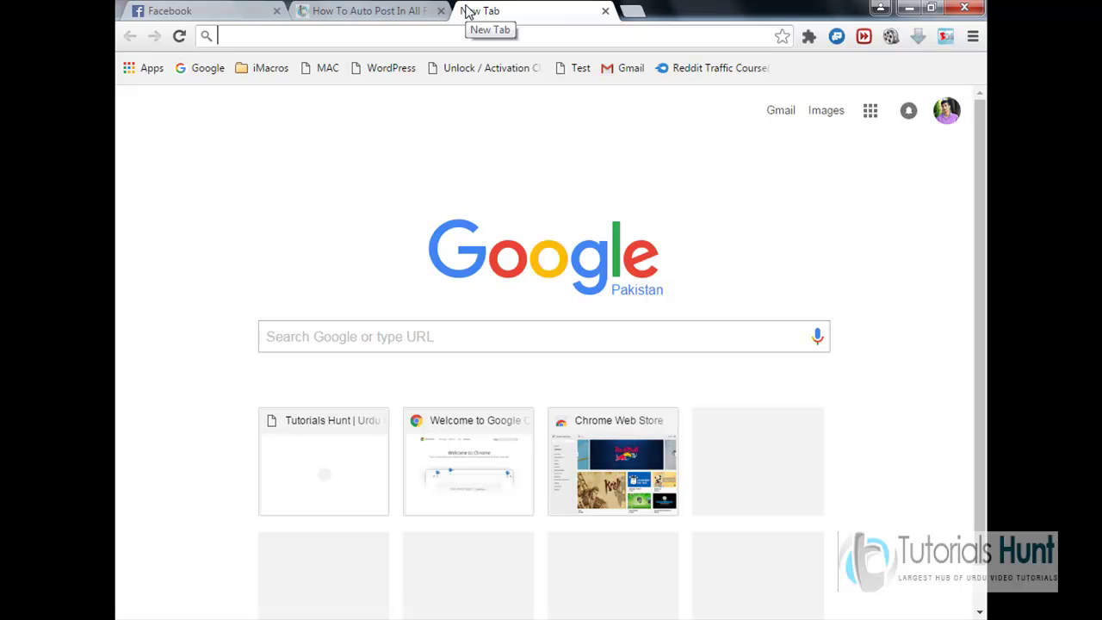
# Return to the Facebook form and move through the Access Token, Message and Link fields
pyautogui.click(257, 22)
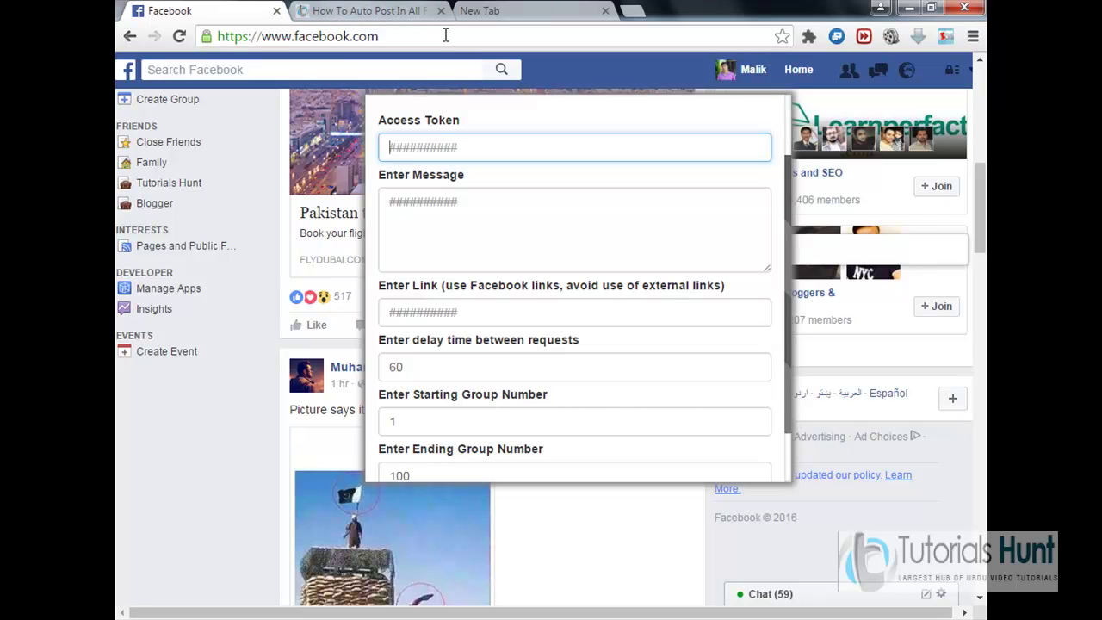
pyautogui.click(517, 204)
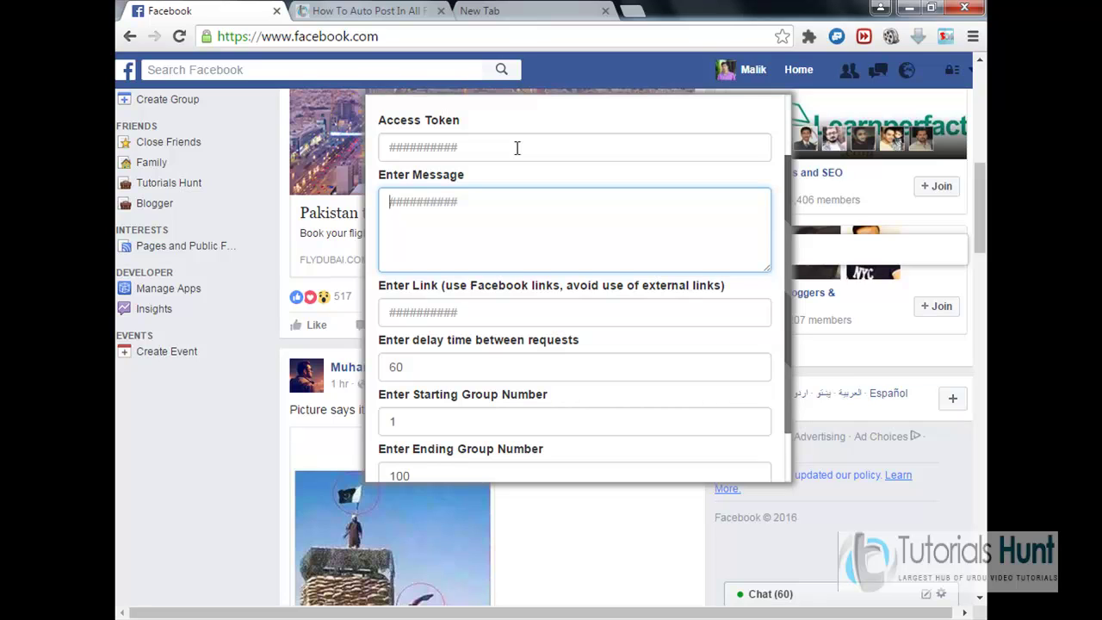
pyautogui.click(516, 148)
pyautogui.click(503, 216)
pyautogui.scroll(-2, 504, 216)
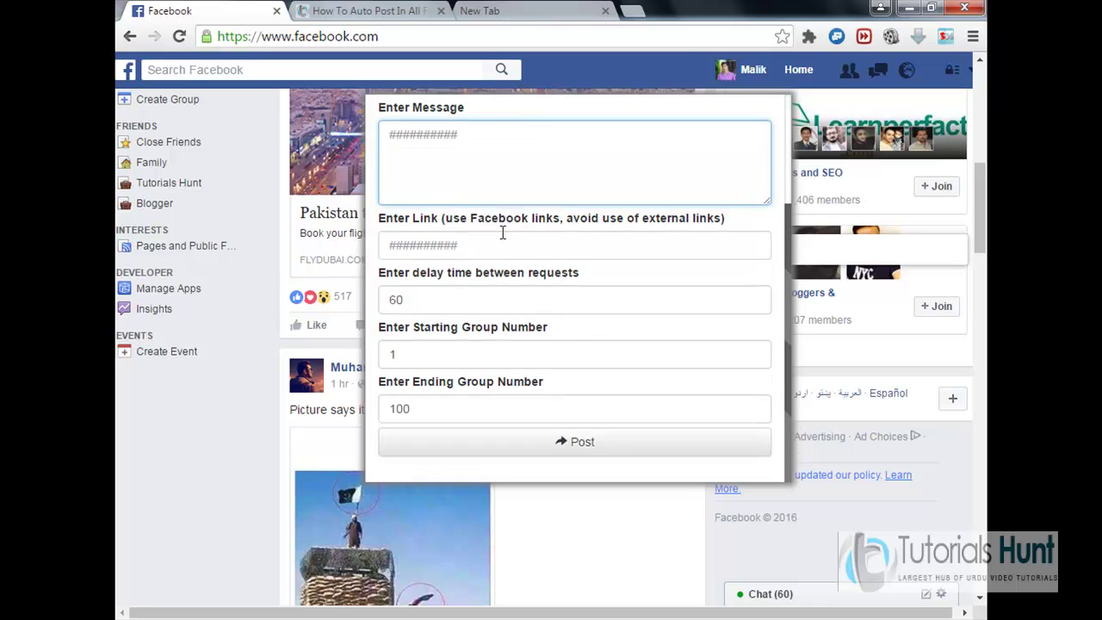
pyautogui.click(502, 233)
# Change the delay between requests from 60 to 1 and clear the Ending Group Number
pyautogui.click(499, 300)
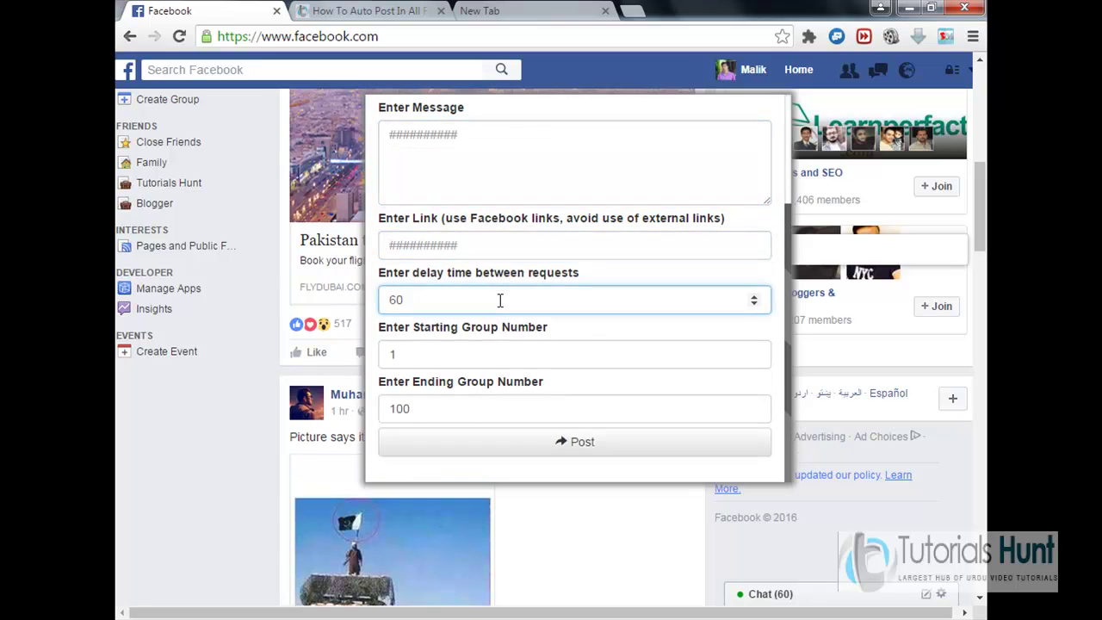
pyautogui.press('BackSpace')
pyautogui.press('BackSpace')
pyautogui.write('1')
pyautogui.click(474, 356)
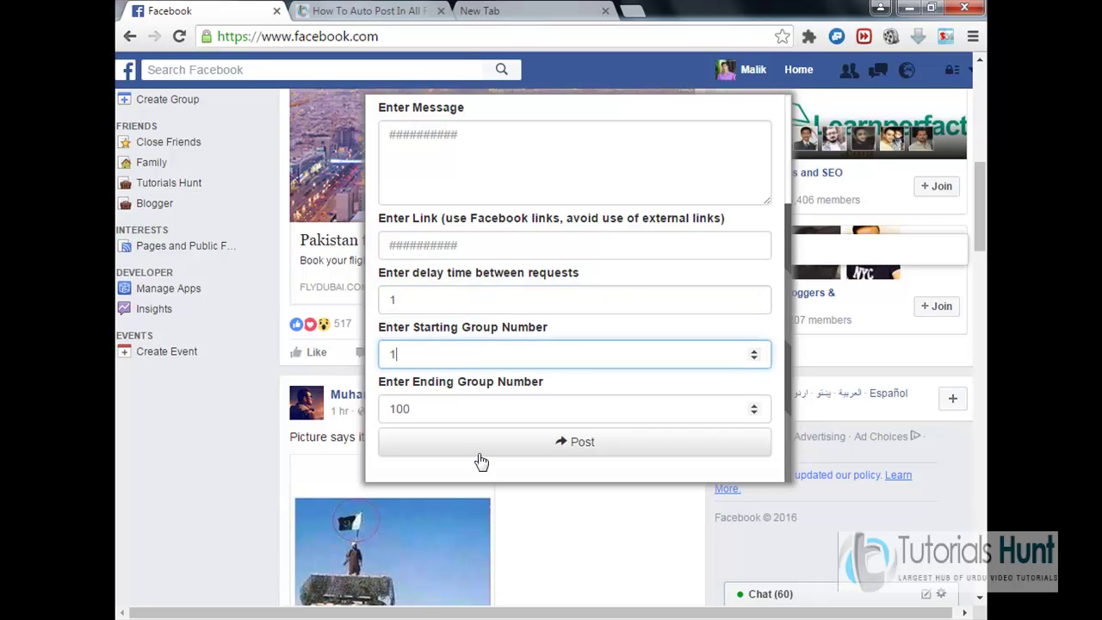
pyautogui.click(456, 398)
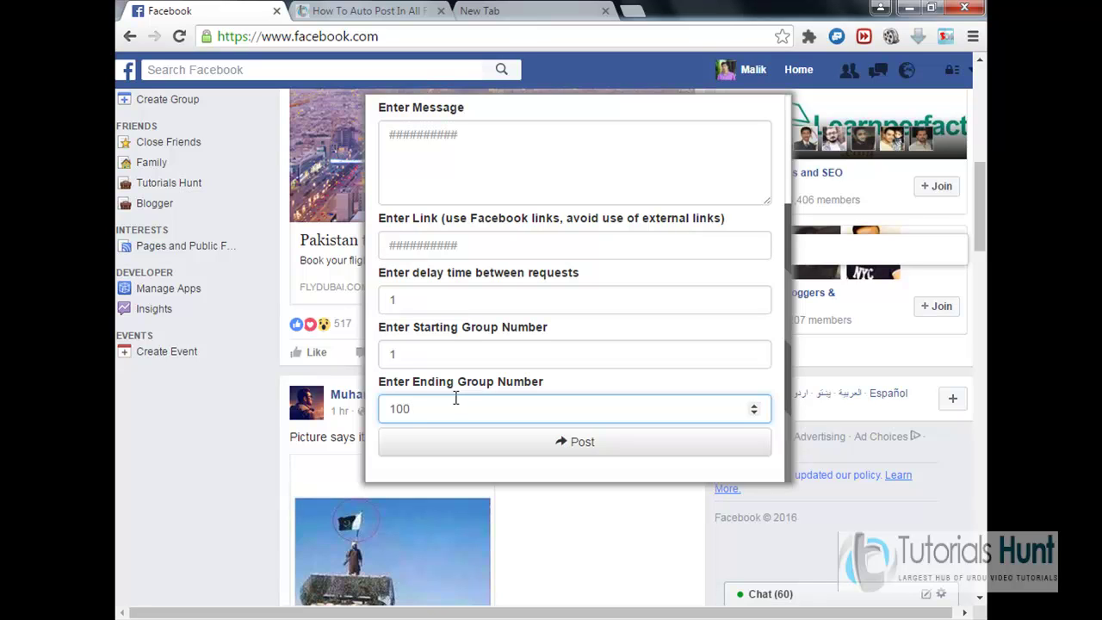
pyautogui.press('BackSpace')
pyautogui.press('BackSpace')
pyautogui.press('BackSpace')
pyautogui.write('50')
pyautogui.press('BackSpace')
pyautogui.press('BackSpace')
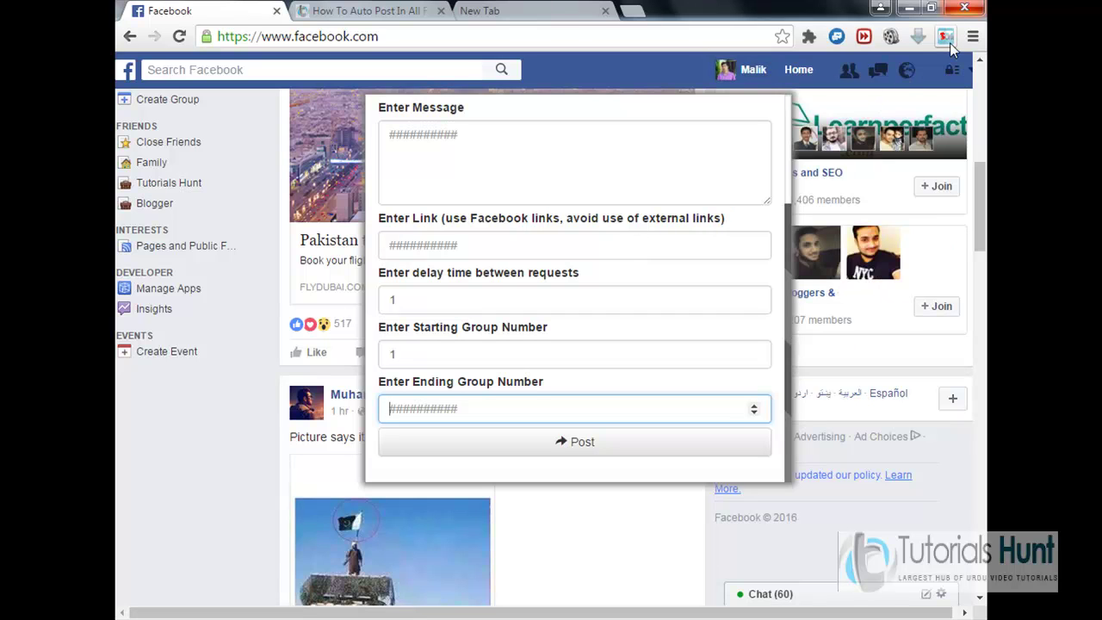
# Close the old Facebook tab and open Group Posting Tool 2 for link sharing
pyautogui.click(946, 36)
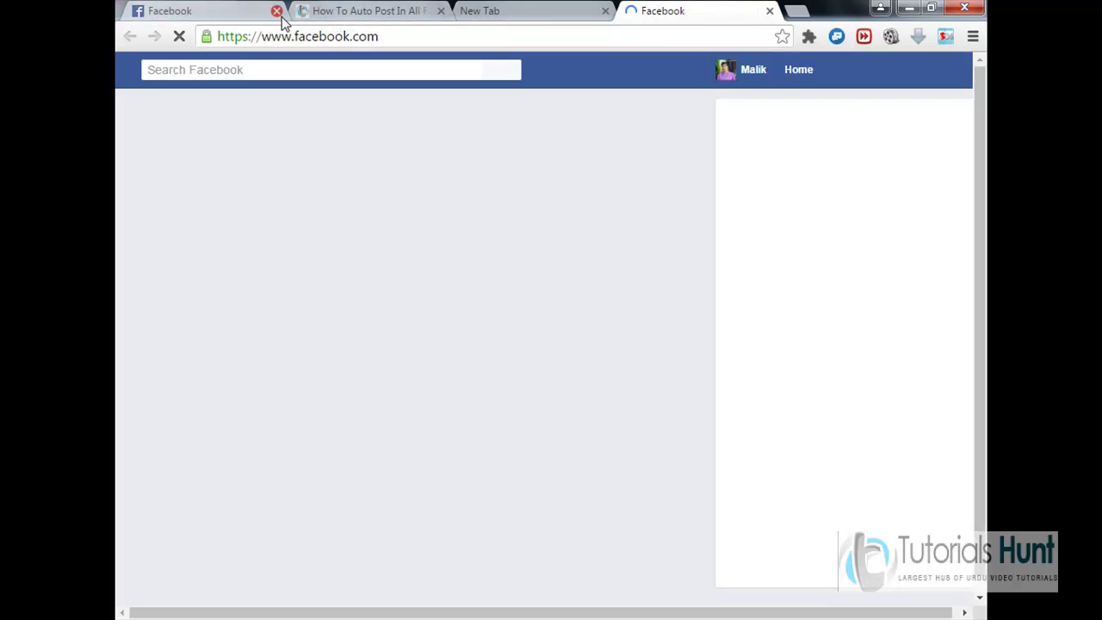
pyautogui.click(277, 10)
pyautogui.scroll(-15, 448, 245)
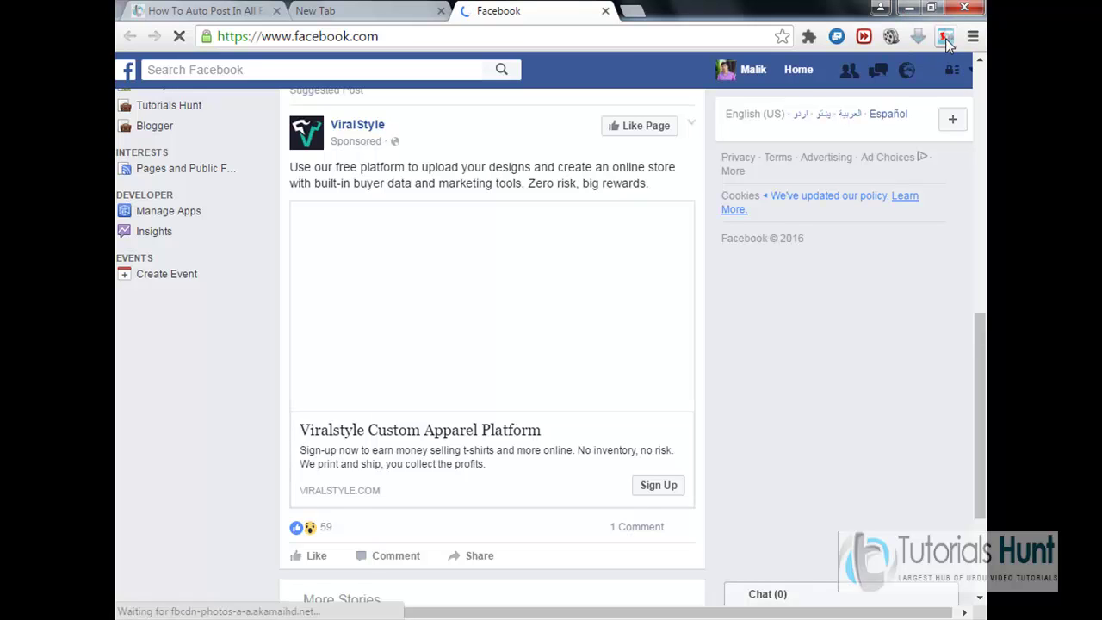
pyautogui.click(945, 38)
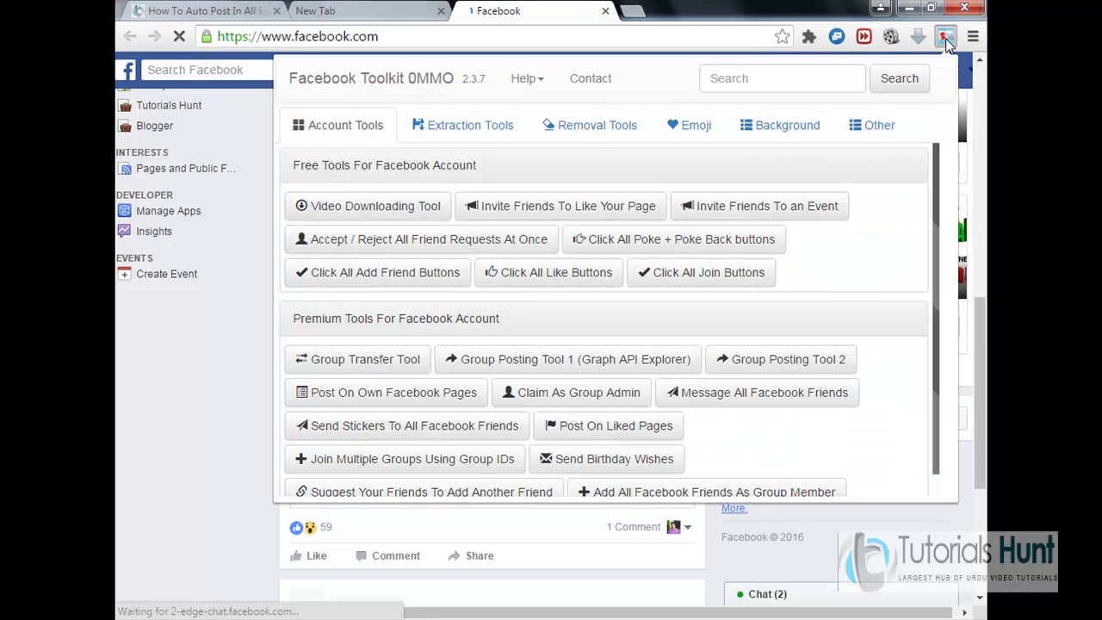
pyautogui.click(799, 357)
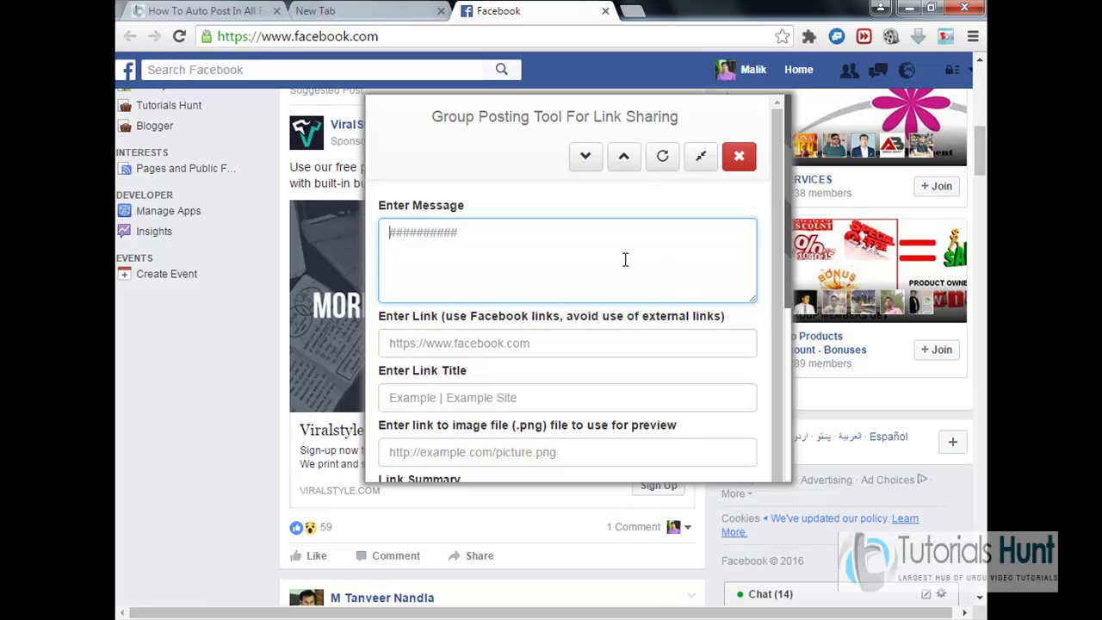
pyautogui.click(528, 343)
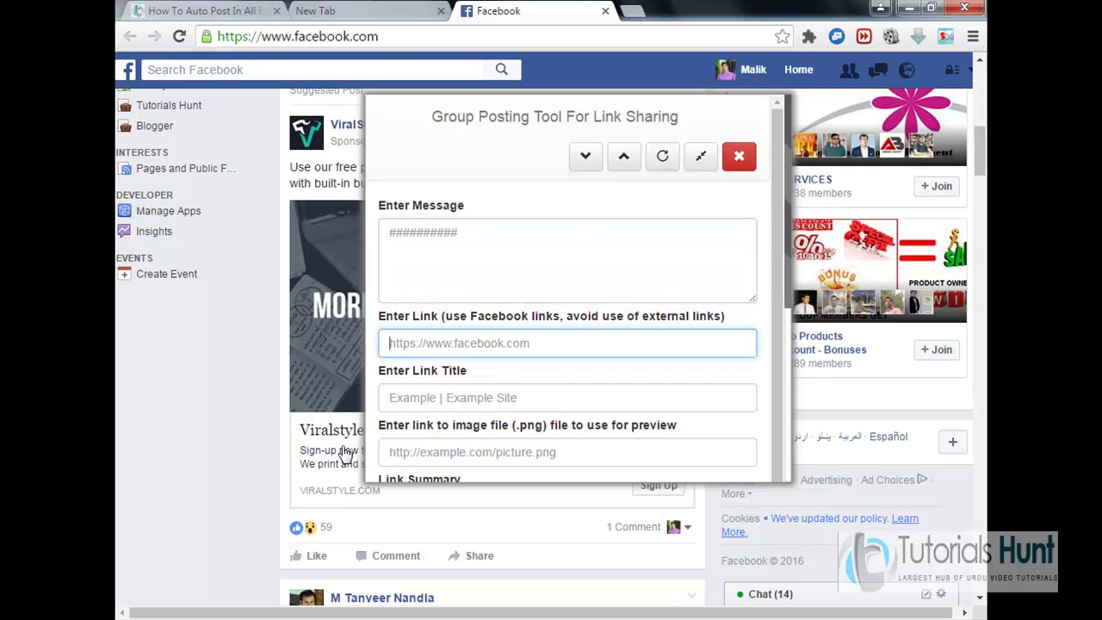
pyautogui.click(478, 396)
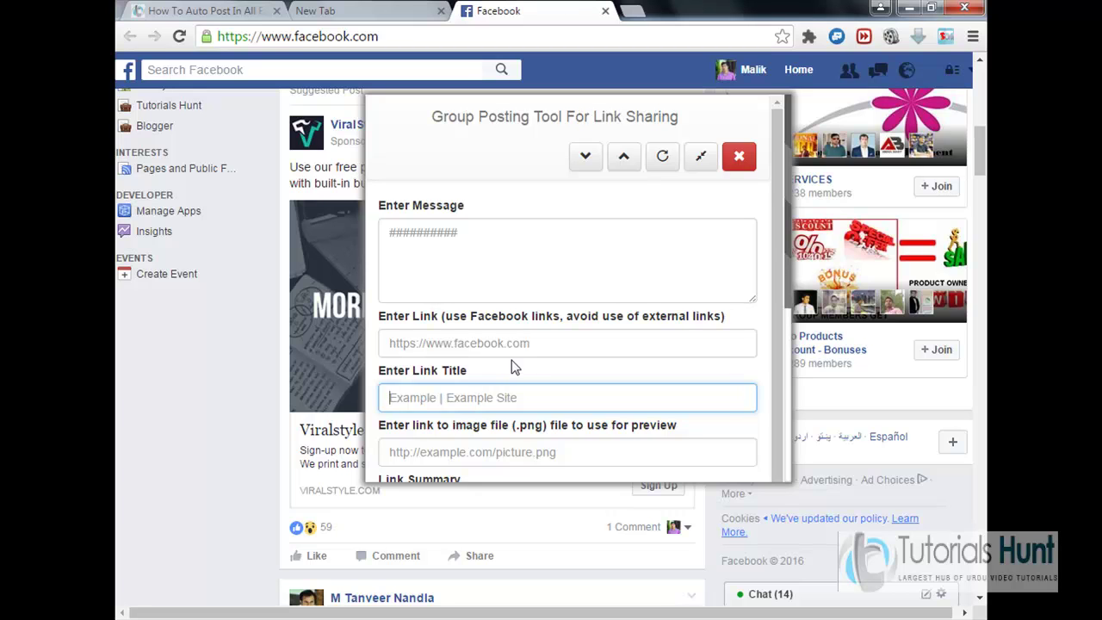
pyautogui.scroll(-1, 516, 378)
pyautogui.click(533, 433)
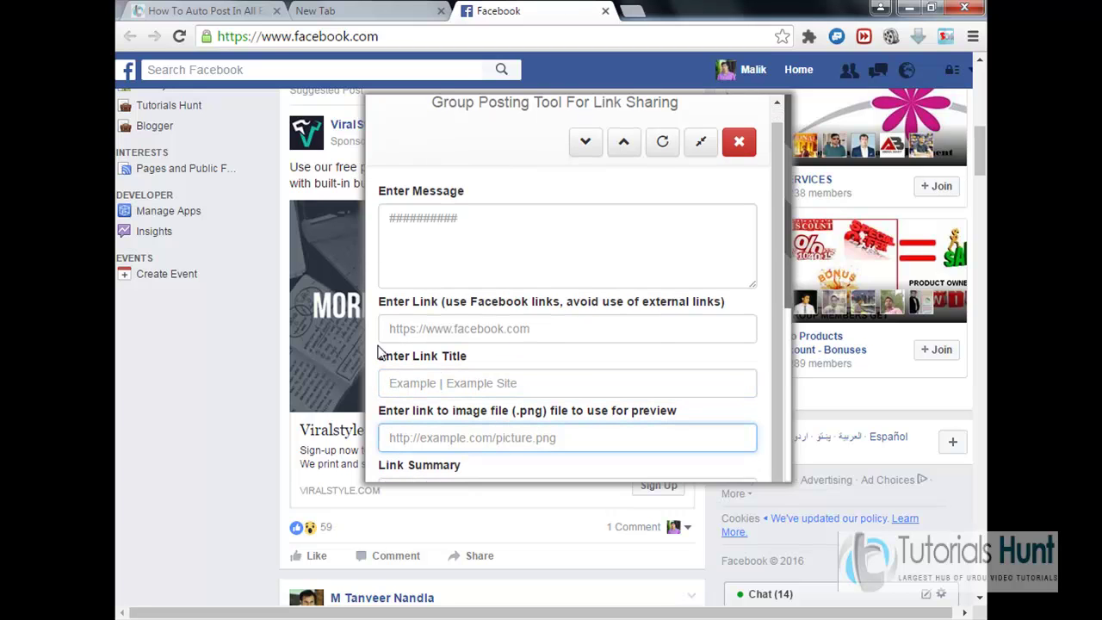
pyautogui.scroll(3, 336, 301)
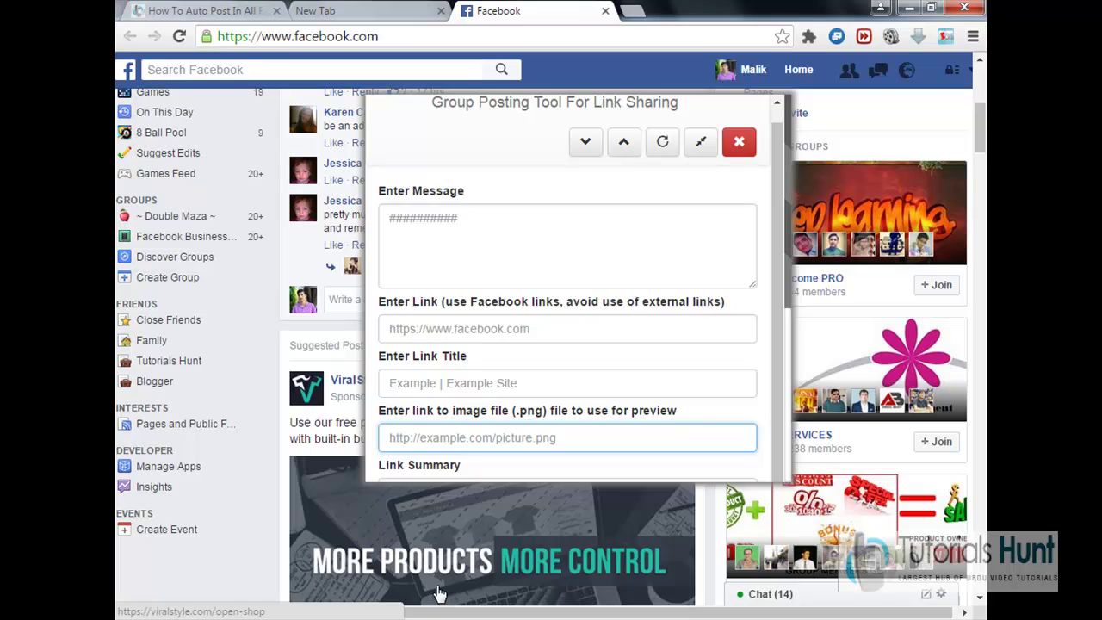
pyautogui.scroll(-4, 414, 437)
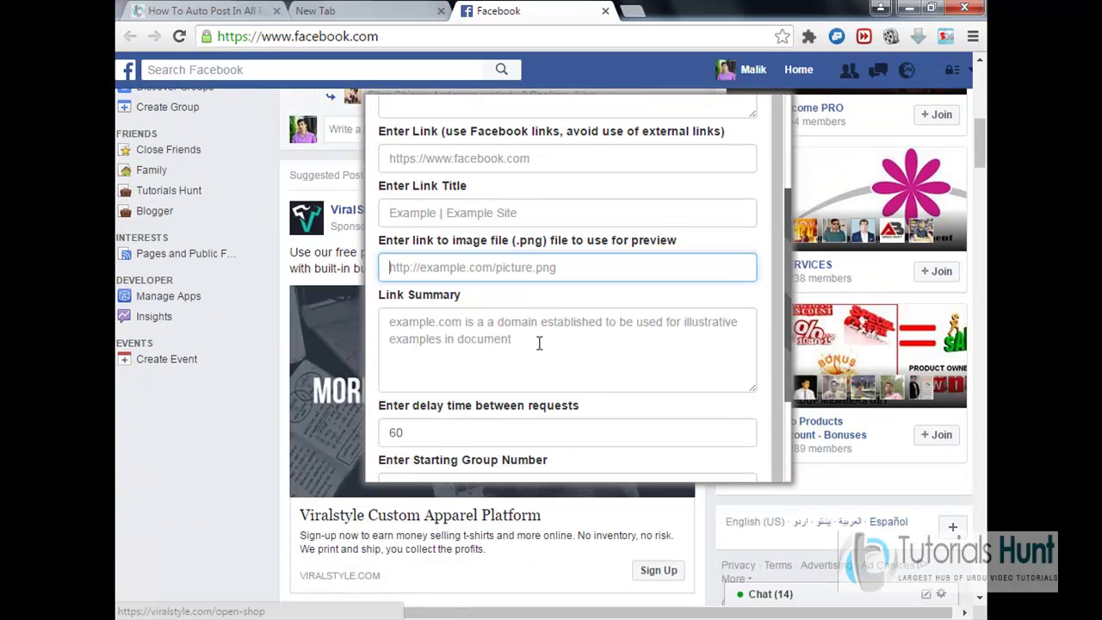
pyautogui.click(539, 343)
pyautogui.scroll(-2, 370, 369)
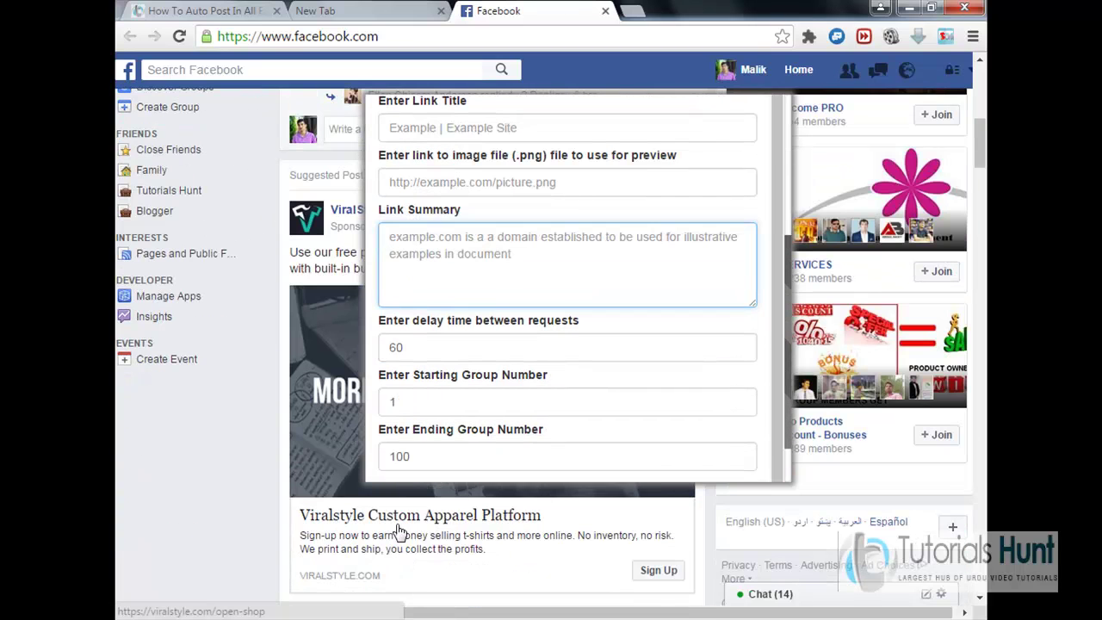
pyautogui.click(515, 402)
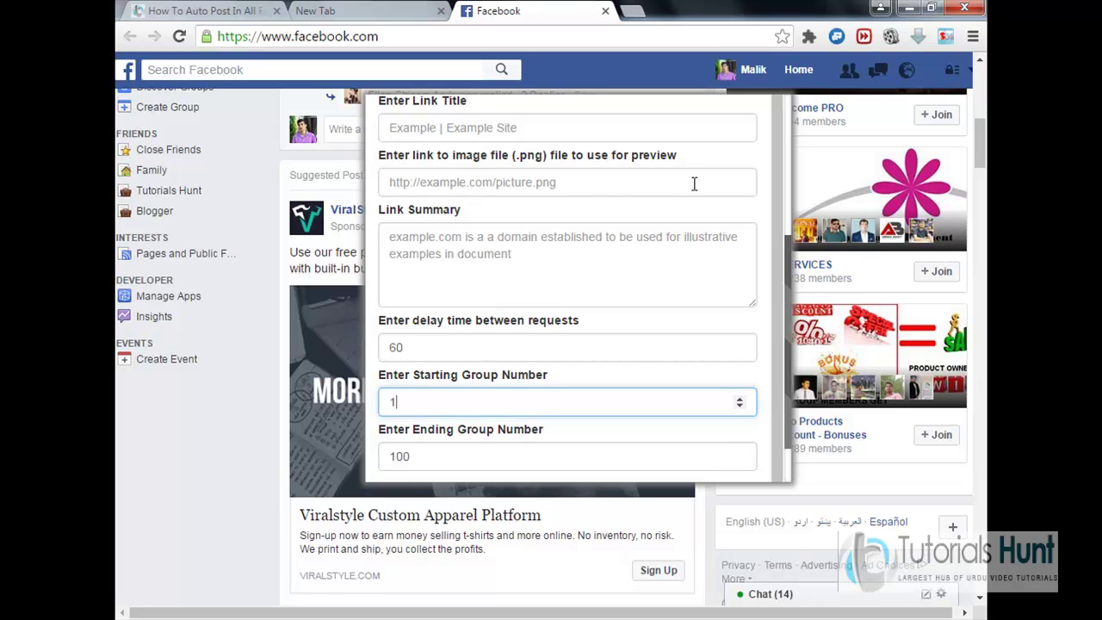
# Minimize Chrome and WinRAR, then close both Notepad windows holding the unlock details and link
pyautogui.click(908, 8)
pyautogui.click(908, 9)
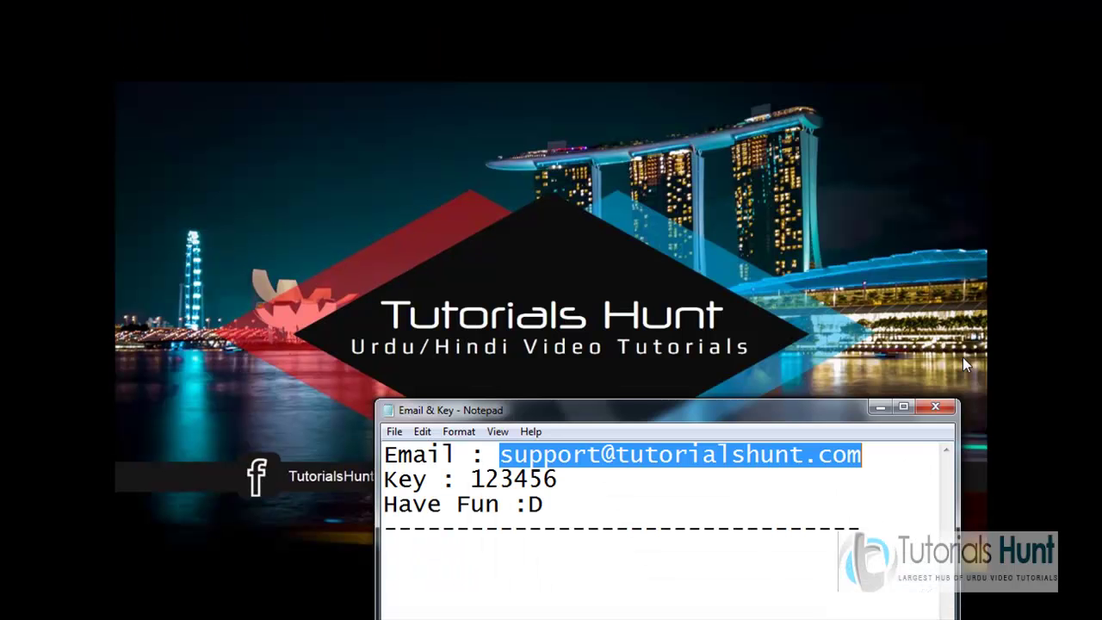
pyautogui.click(951, 406)
pyautogui.hotkey('alt', 'F4')
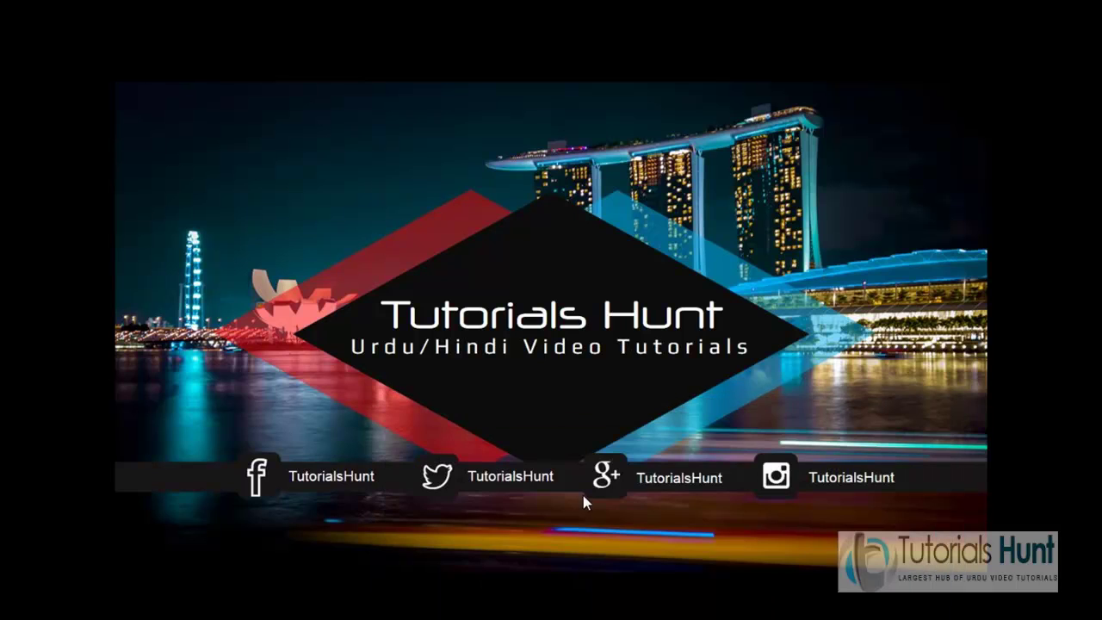
# Restore Chrome and review Facebook Toolkit 0MMO 2.3.7's menu of free and premium tools
pyautogui.click(605, 589)
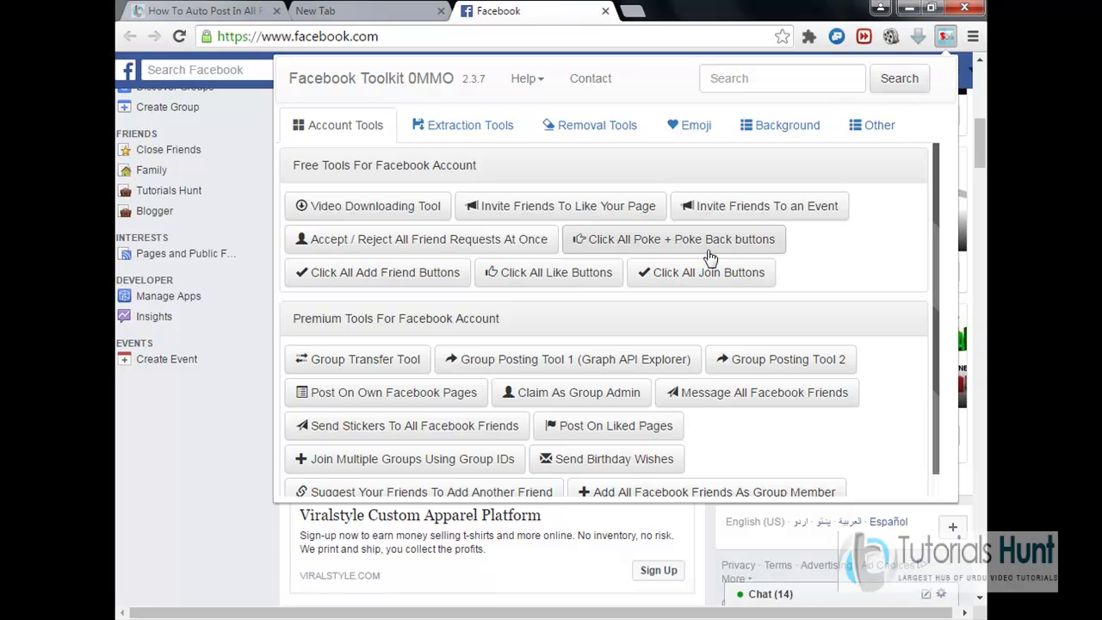
pyautogui.scroll(-1, 688, 275)
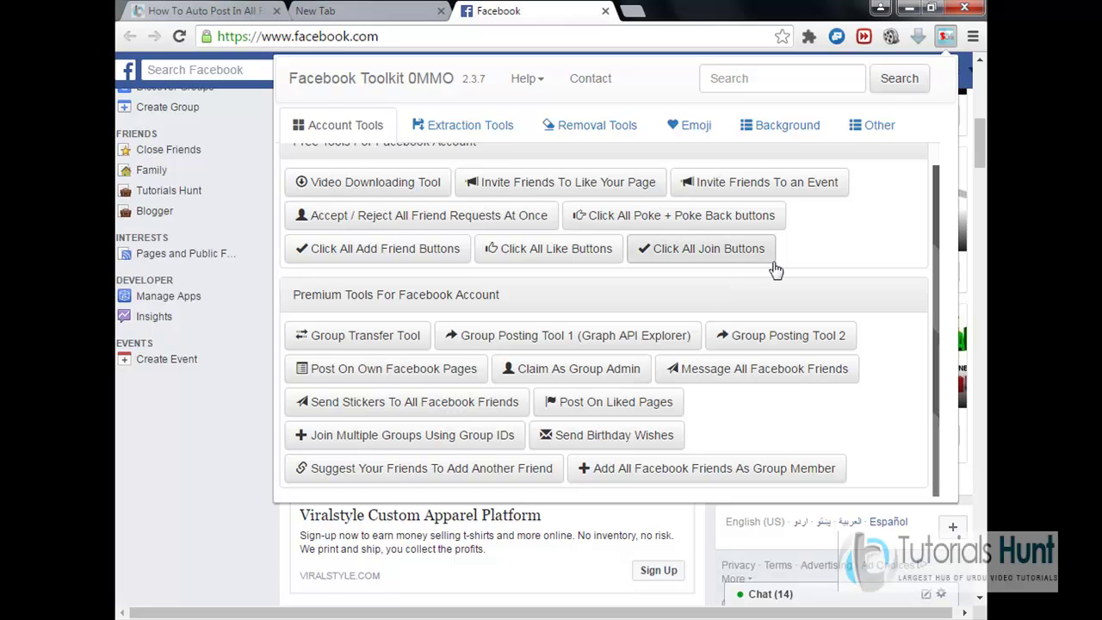
pyautogui.scroll(1, 819, 177)
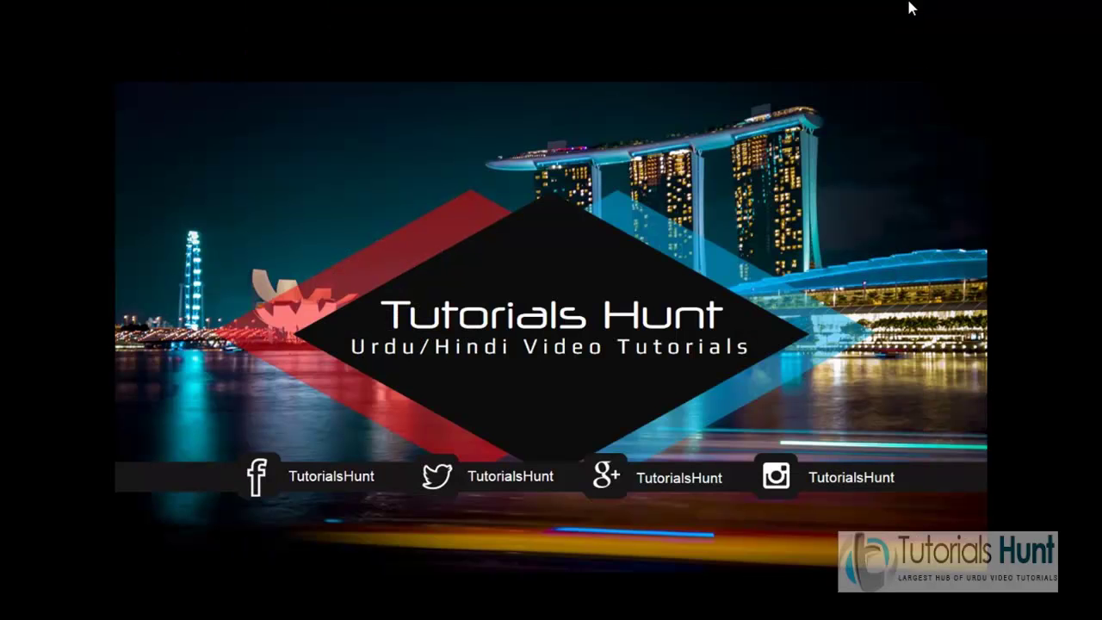
pyautogui.rightClick(622, 147)
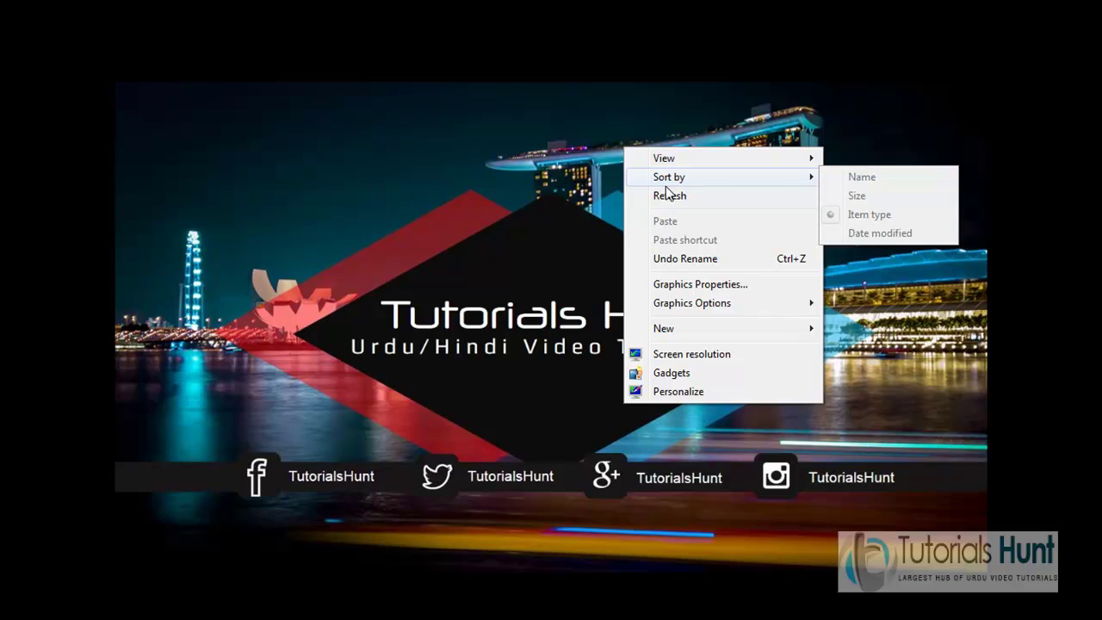